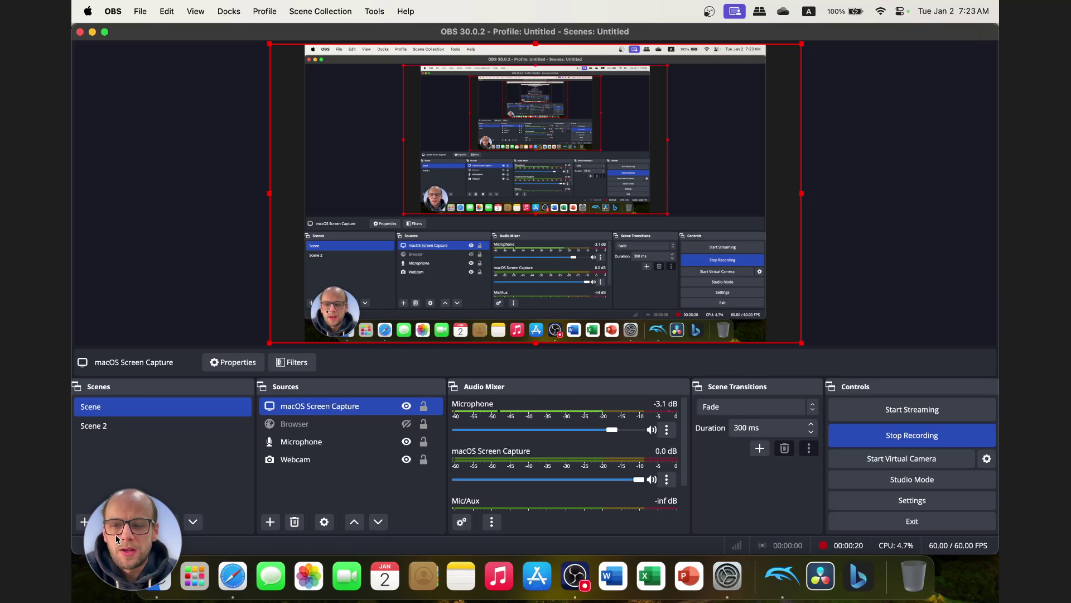
Switch Presenter Overlay from Off to Large so the presenter appears full-size over the capture
left_click_drag(118, 533, 75, 564)
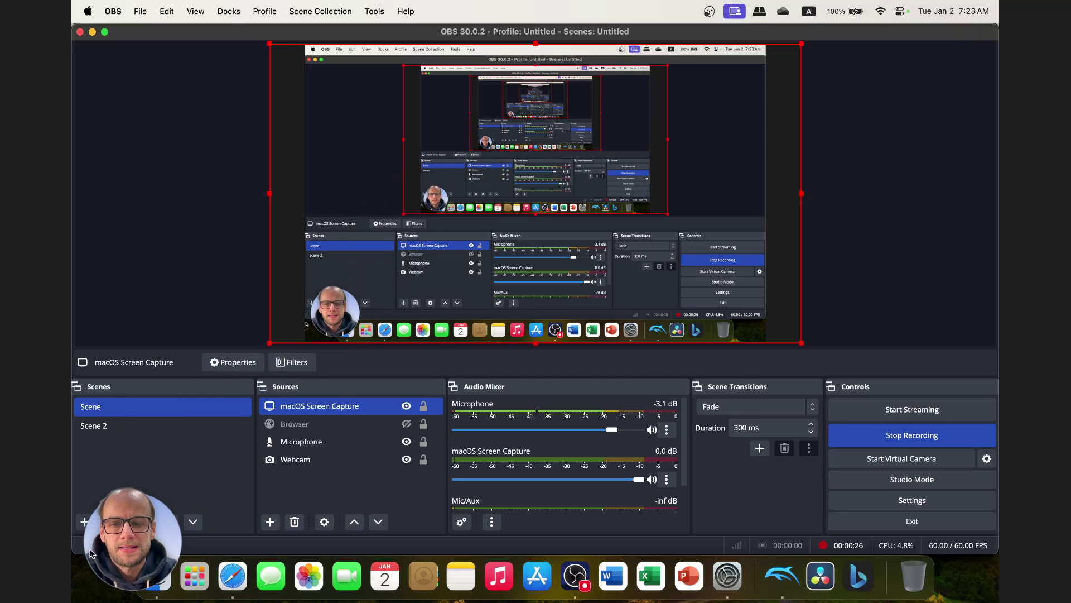
left_click(735, 13)
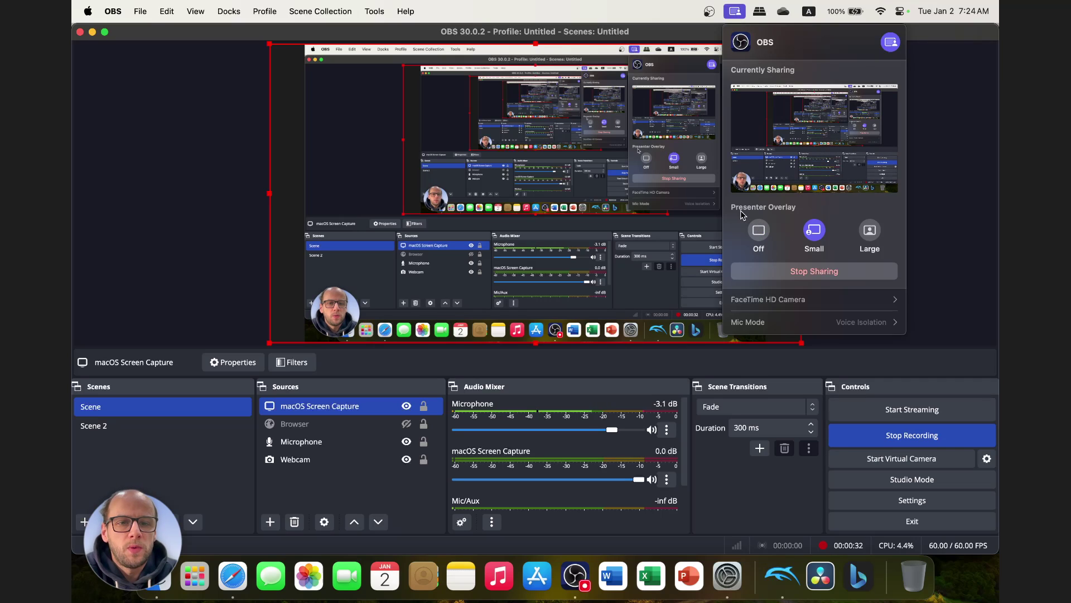
left_click(760, 233)
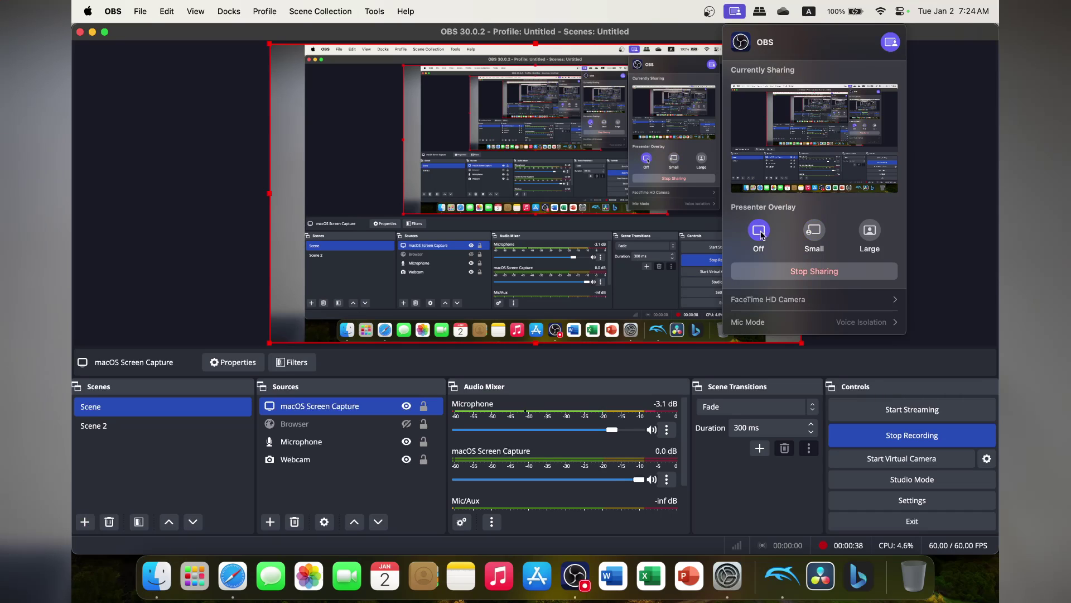
left_click(869, 233)
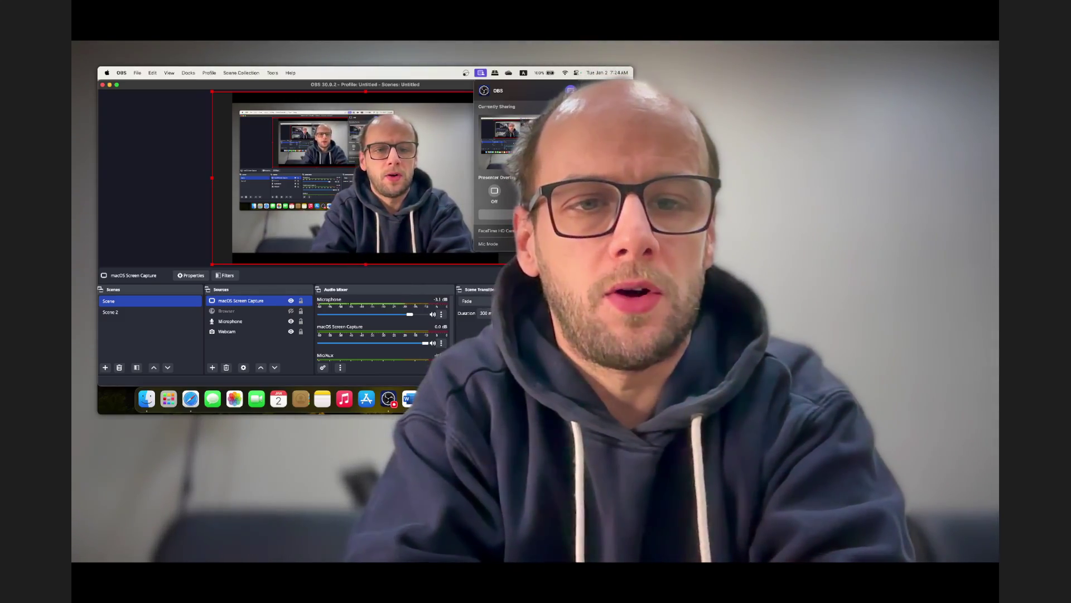
Set Presenter Overlay to Small, turn on Reactions, play fireworks, then close the sharing panel
left_click(527, 191)
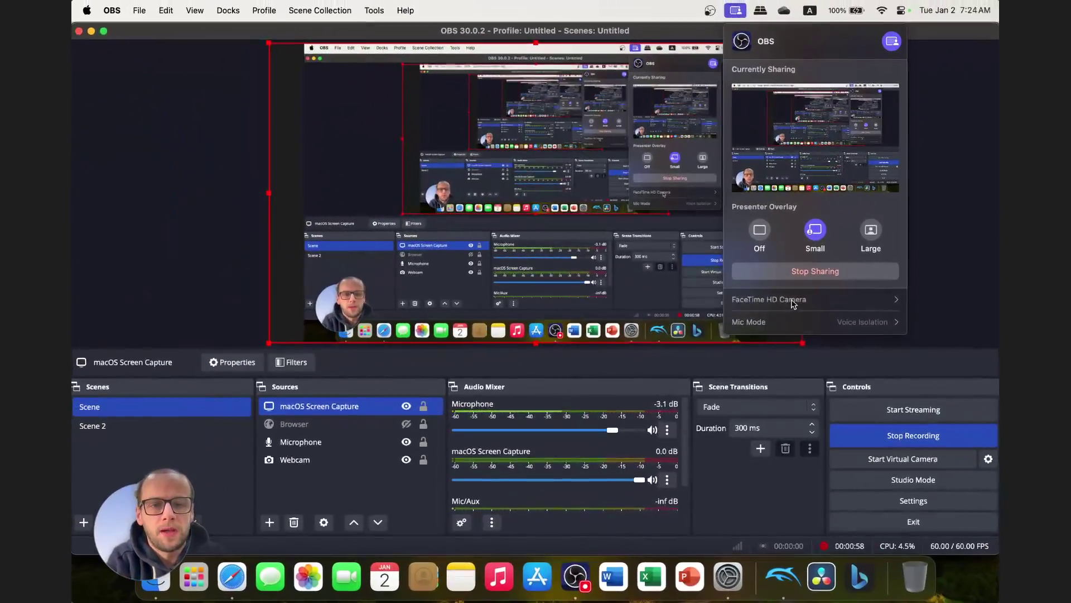
left_click(793, 301)
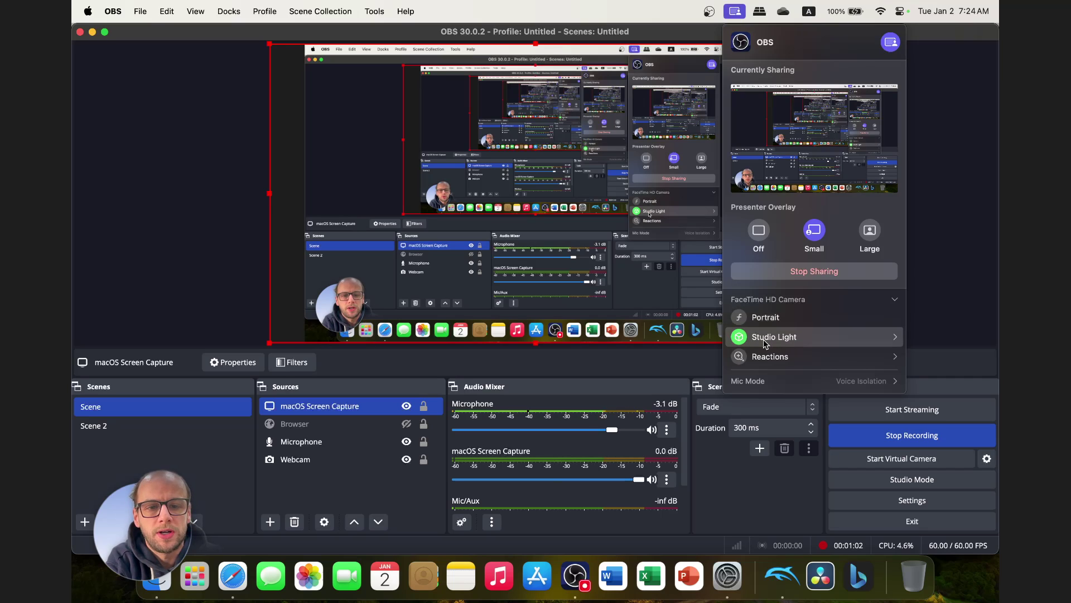
left_click(763, 359)
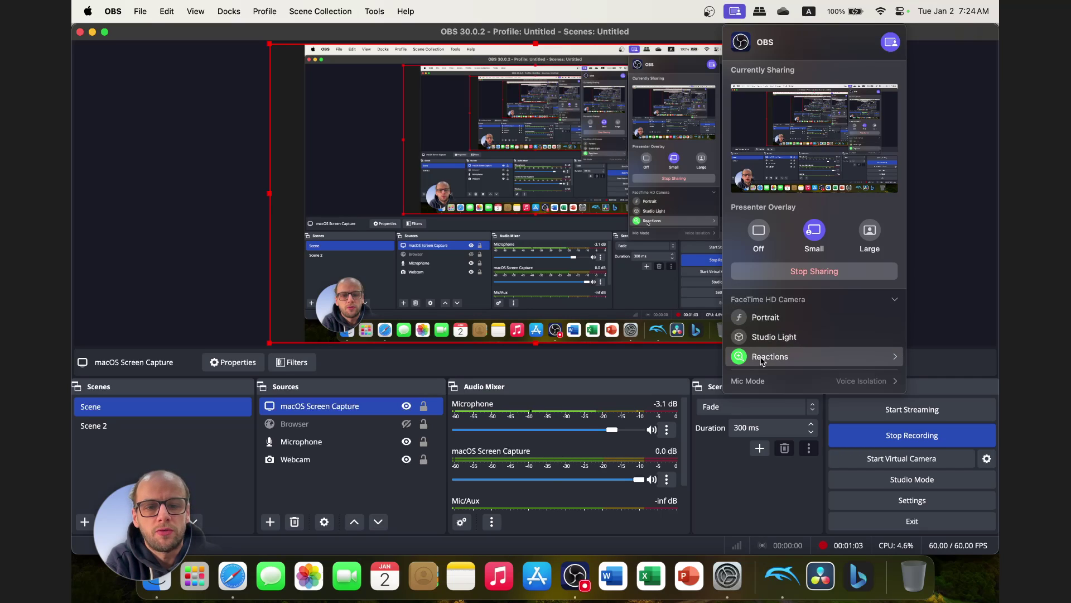
left_click(894, 356)
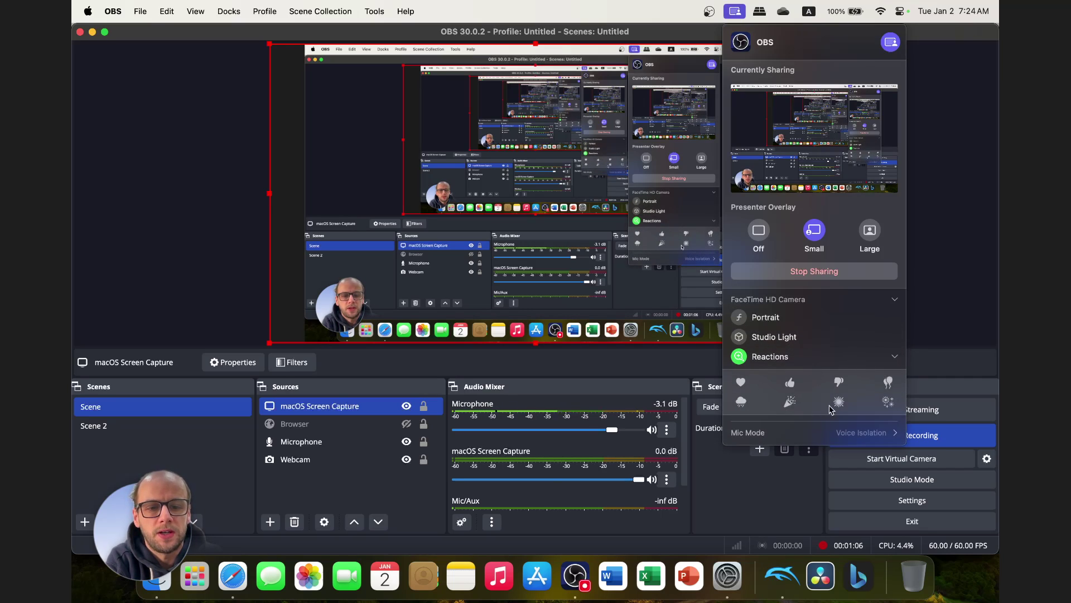
left_click(847, 403)
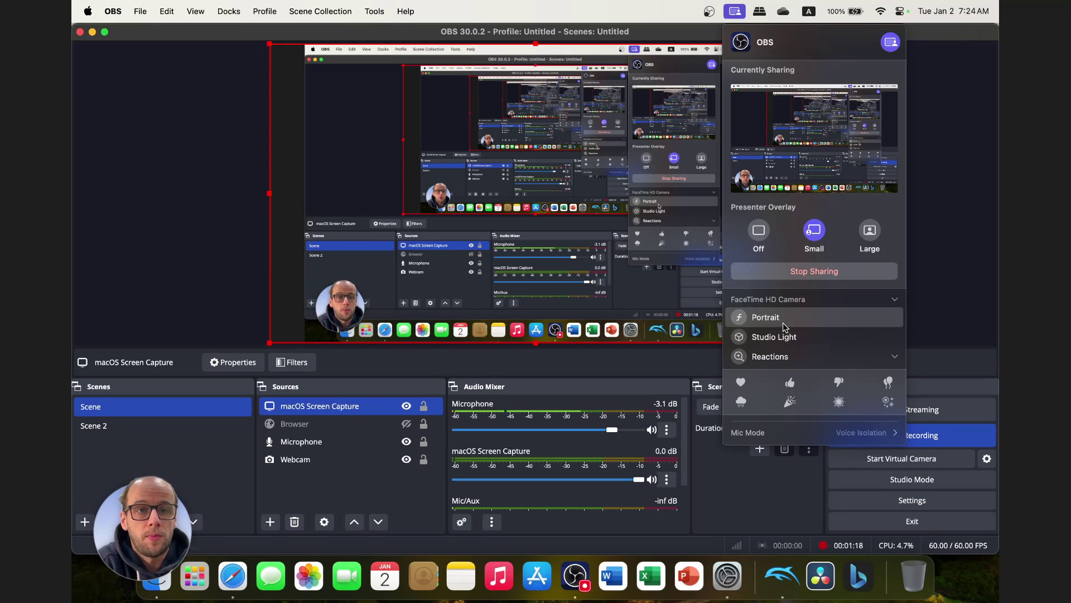
left_click(734, 11)
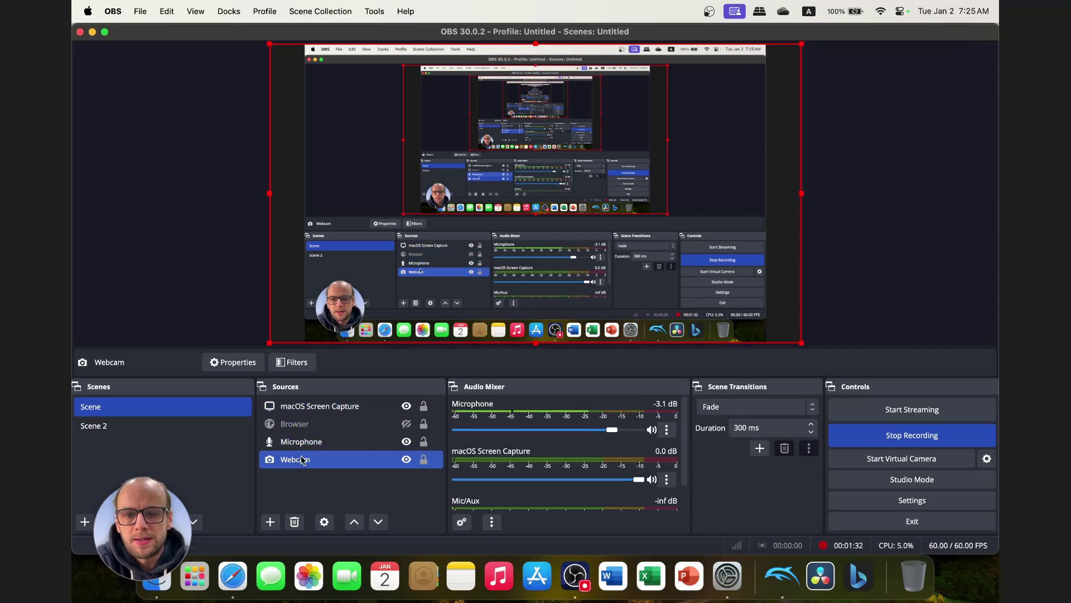
left_click(270, 522)
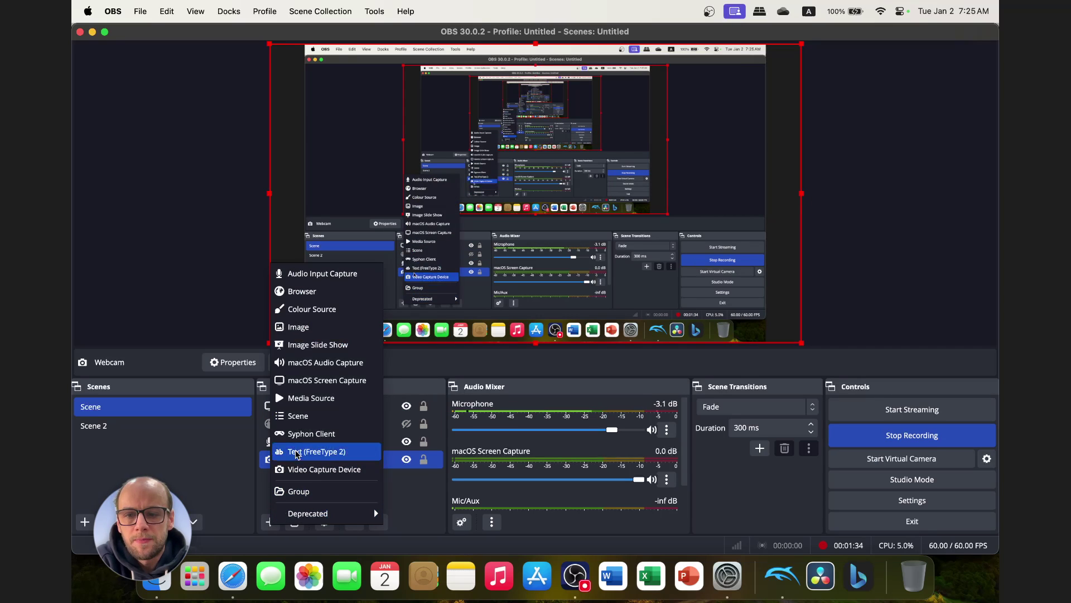
left_click(326, 382)
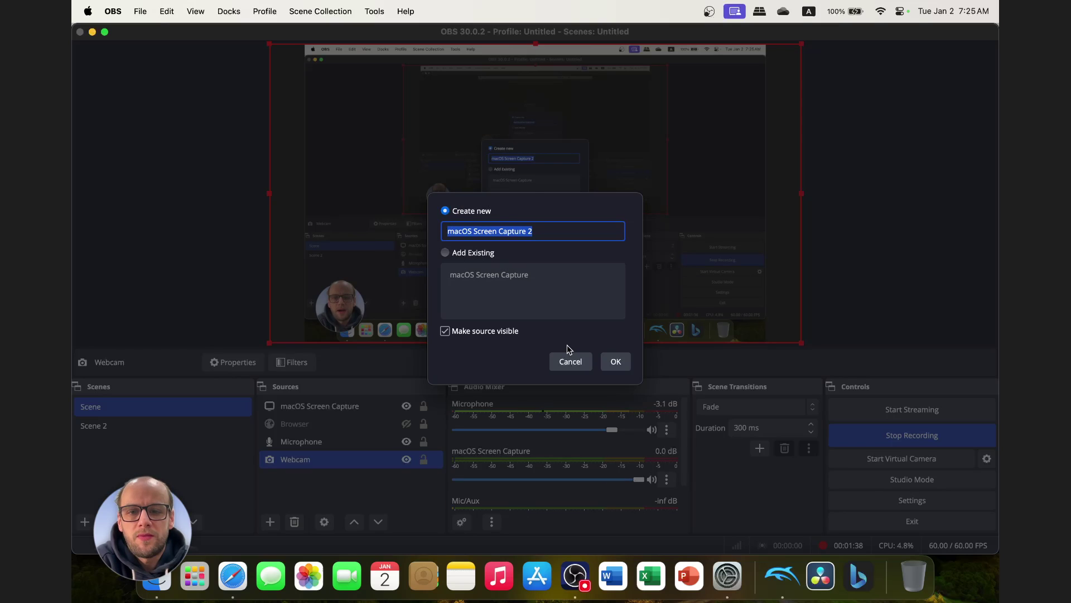
left_click(570, 361)
Open the macOS Screen Capture source properties and keep Display Capture as the method
double_click(301, 406)
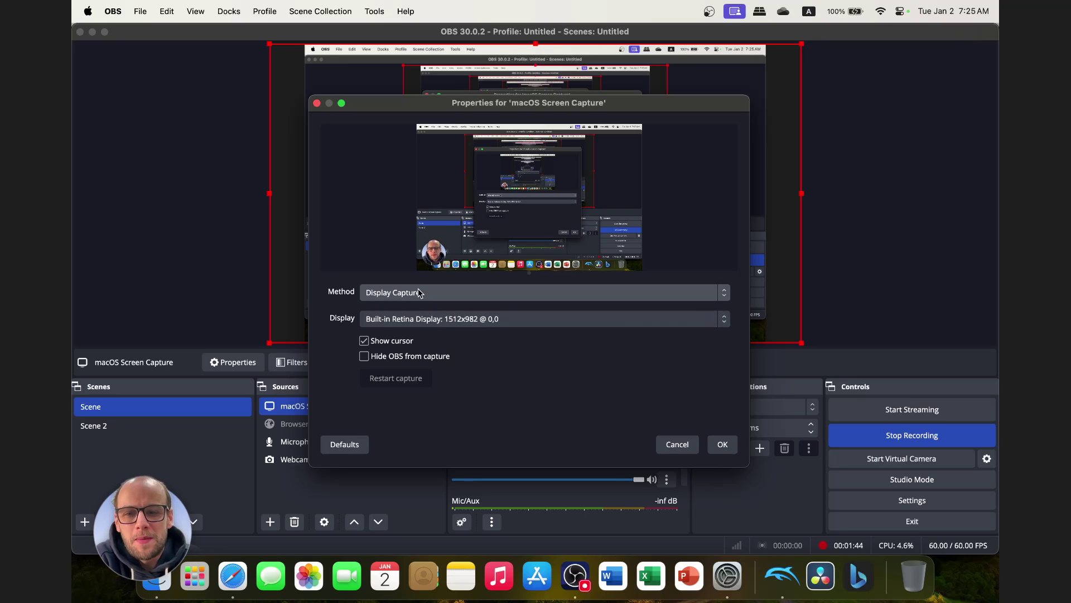
left_click(505, 292)
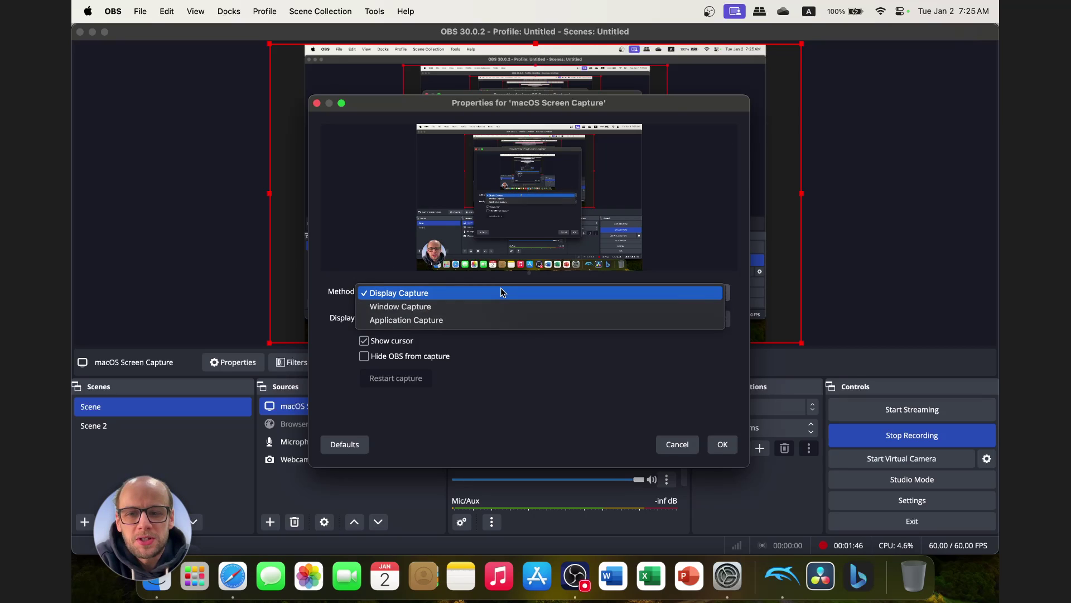
left_click(500, 292)
left_click(488, 293)
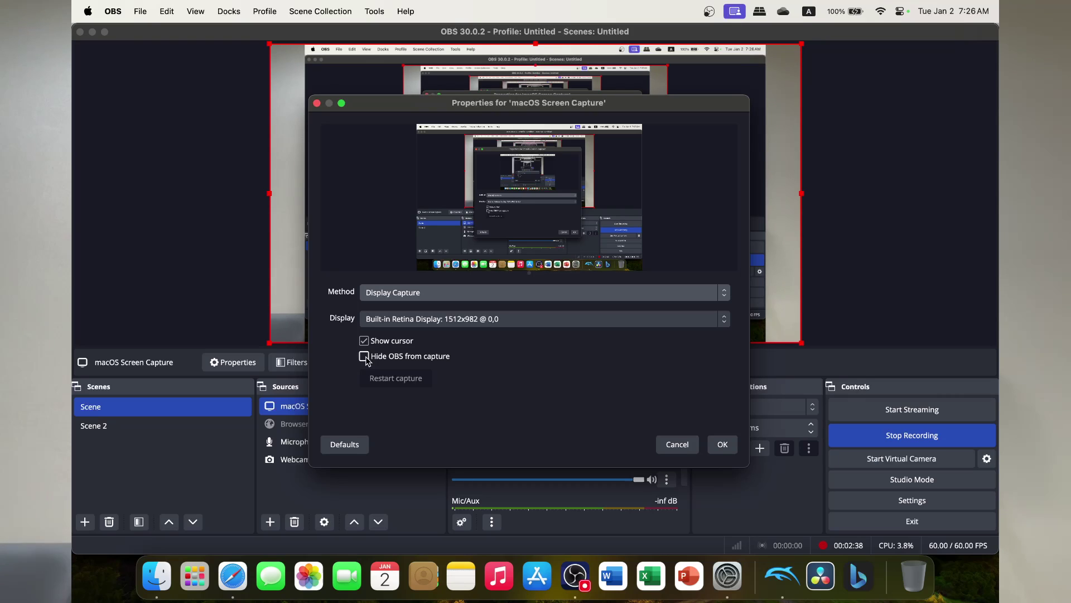
Tick then untick Hide OBS from capture, and confirm the properties with OK
left_click(365, 356)
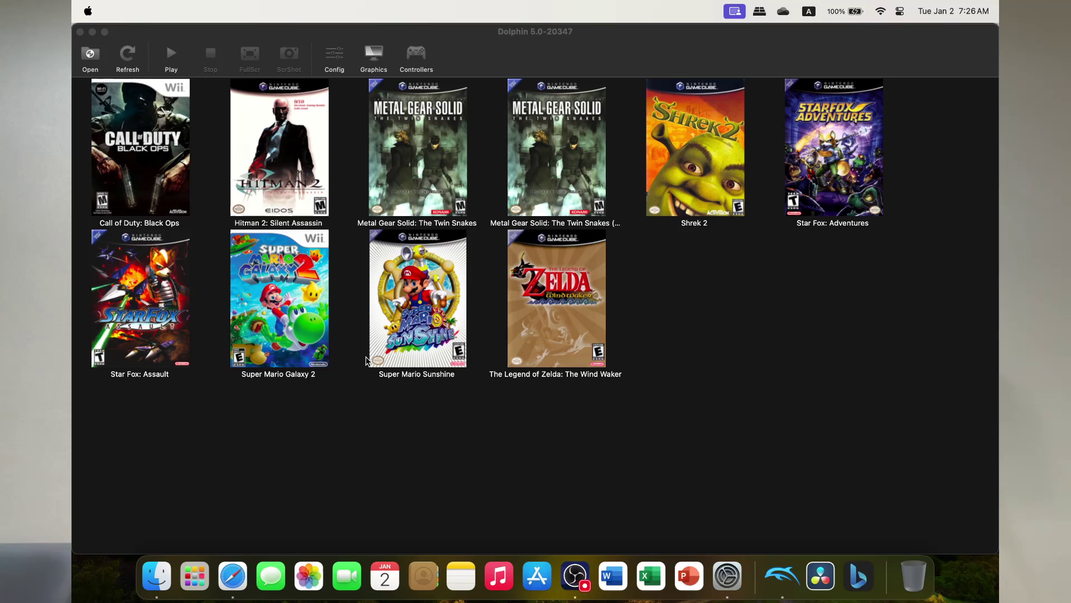
left_click(365, 358)
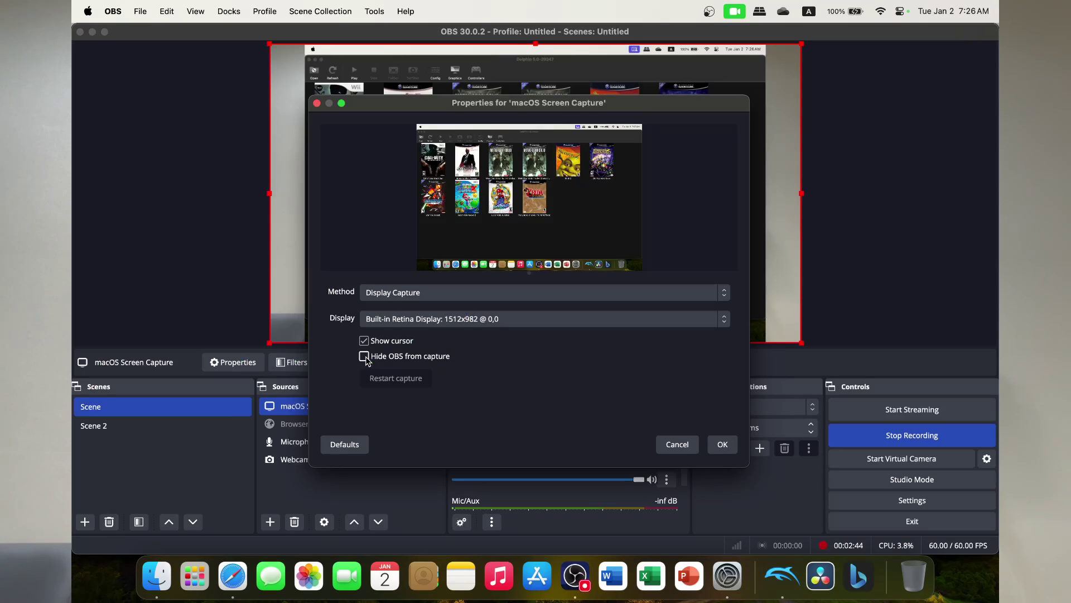
left_click(712, 443)
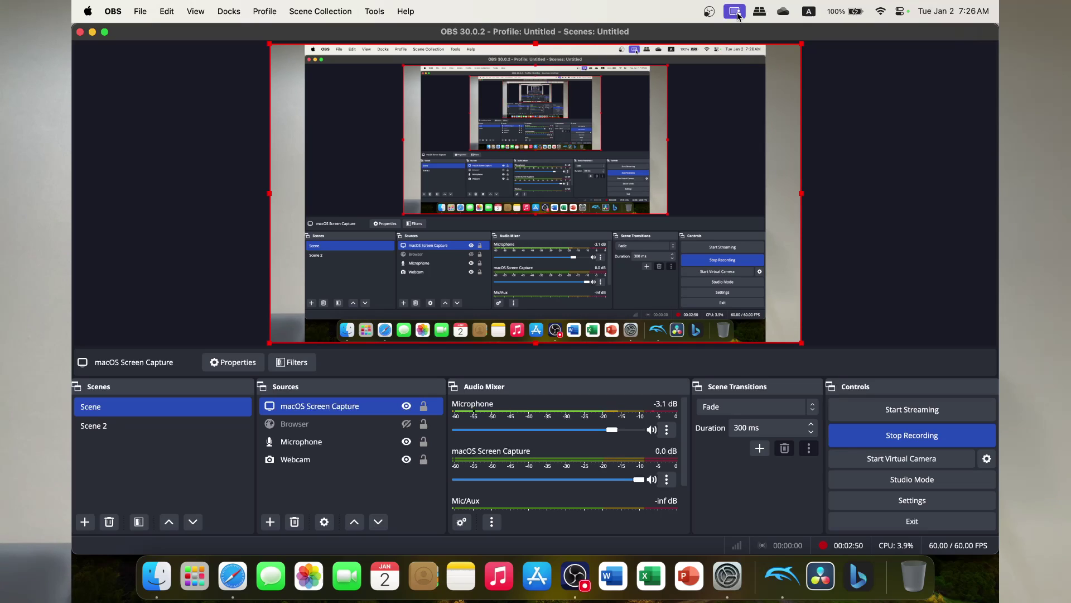
Open System Settings and go to Privacy & Security
left_click(728, 578)
scroll(438, 368, "down", 2)
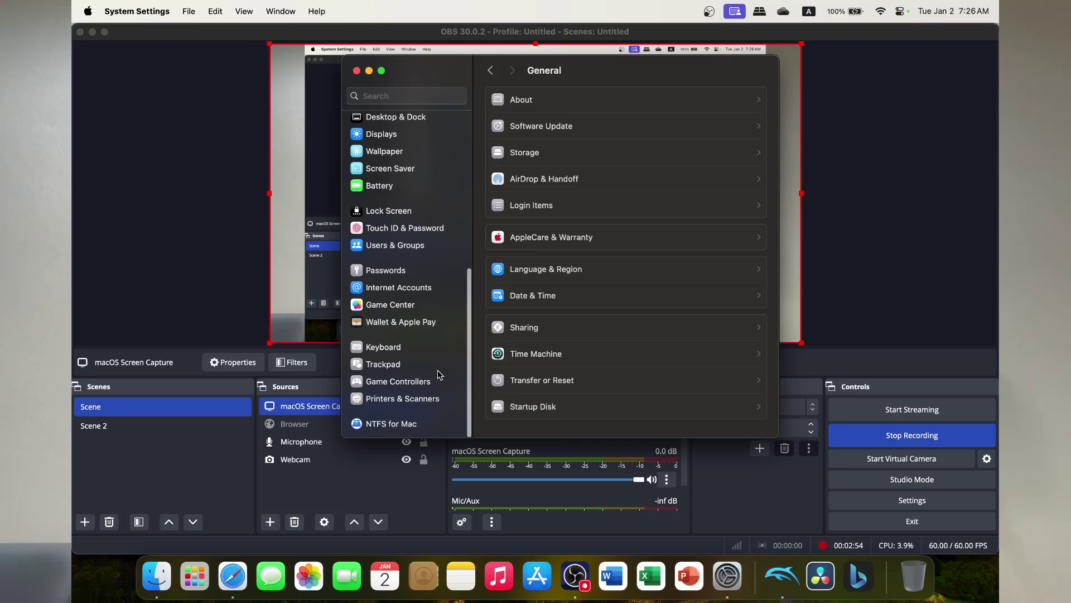
scroll(416, 301, "up", 5)
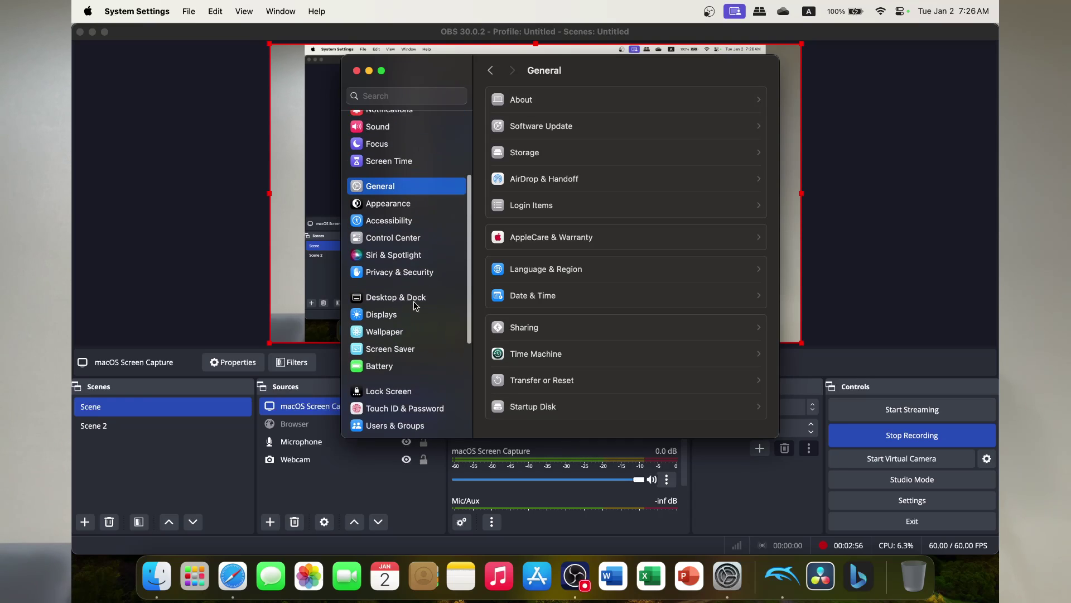
scroll(416, 301, "down", 5)
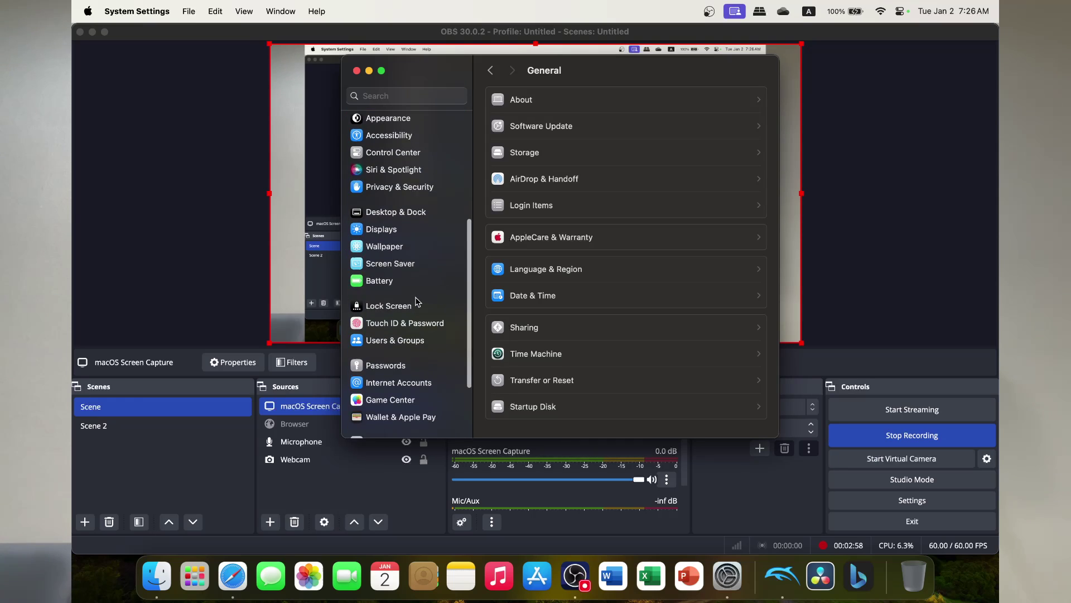
scroll(413, 346, "down", 3)
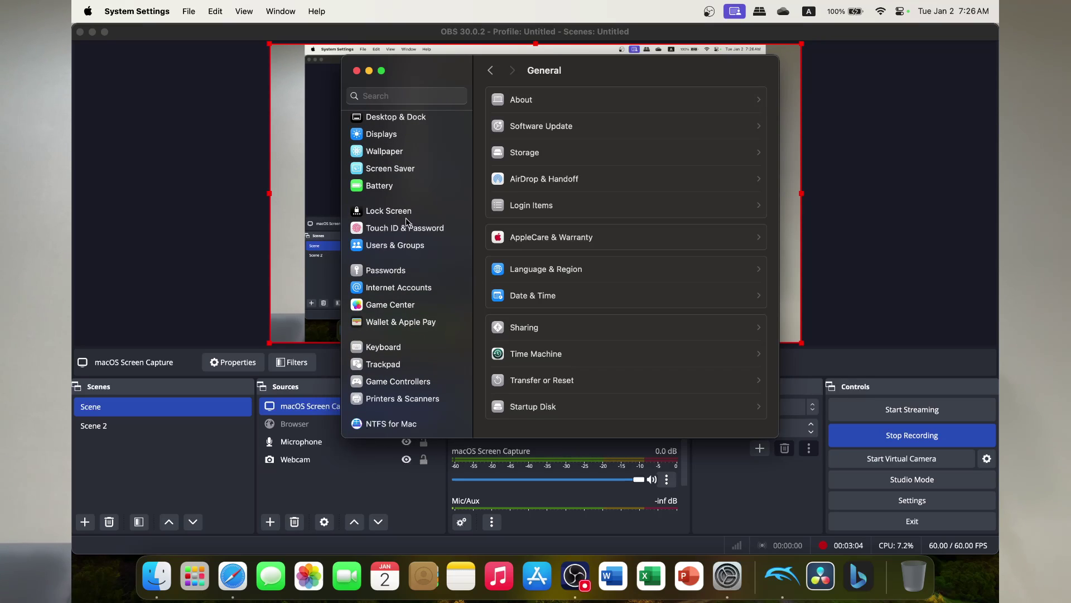
scroll(407, 219, "up", 8)
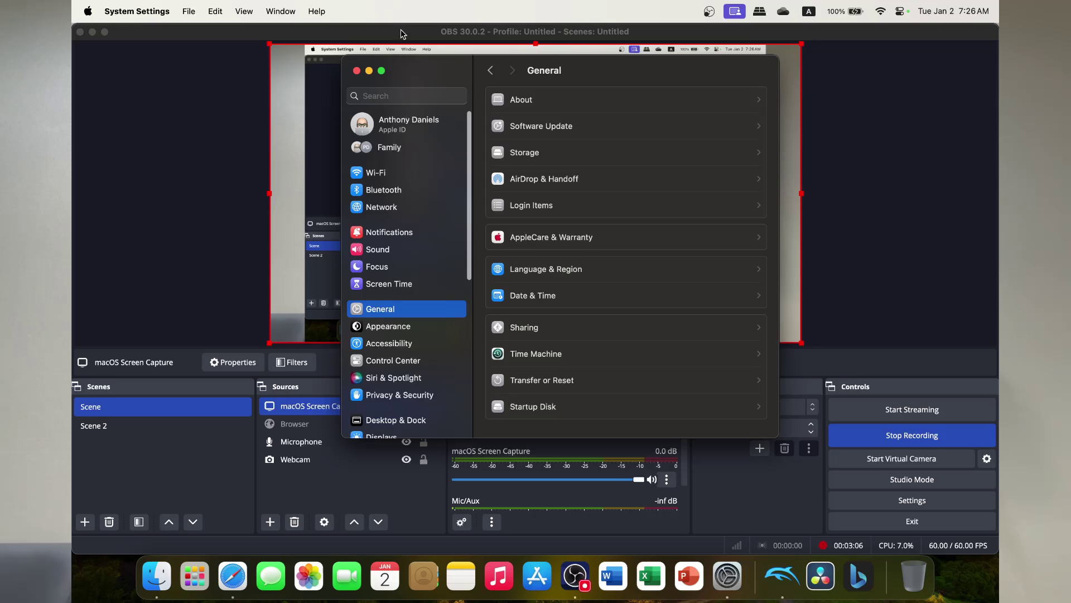
scroll(416, 313, "down", 4)
left_click(415, 304)
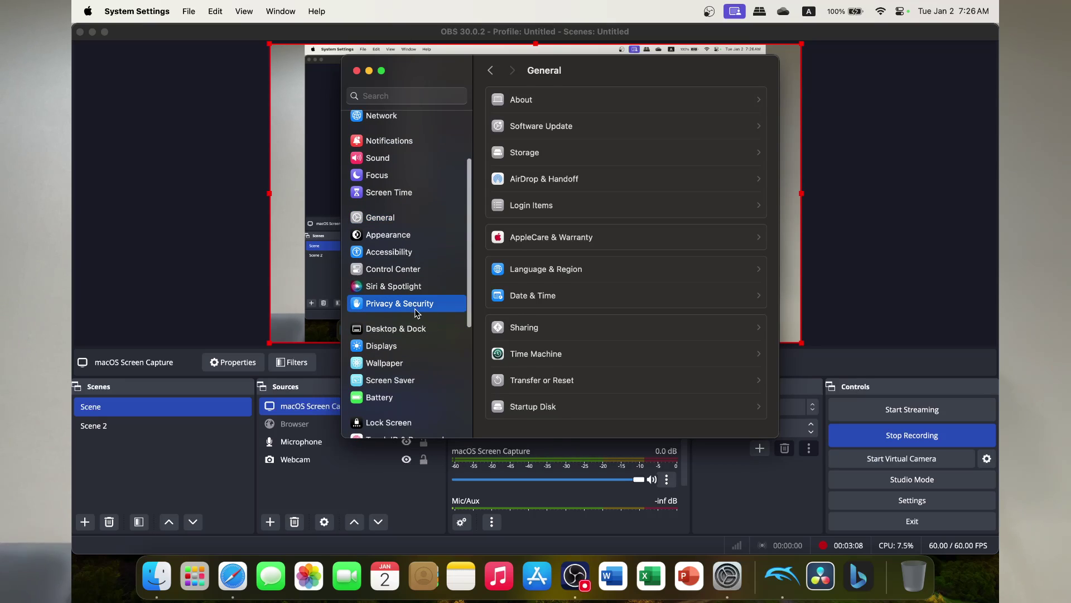
Verify OBS is allowed under Screen & System Audio Recording, then open another privacy category
scroll(548, 278, "down", 5)
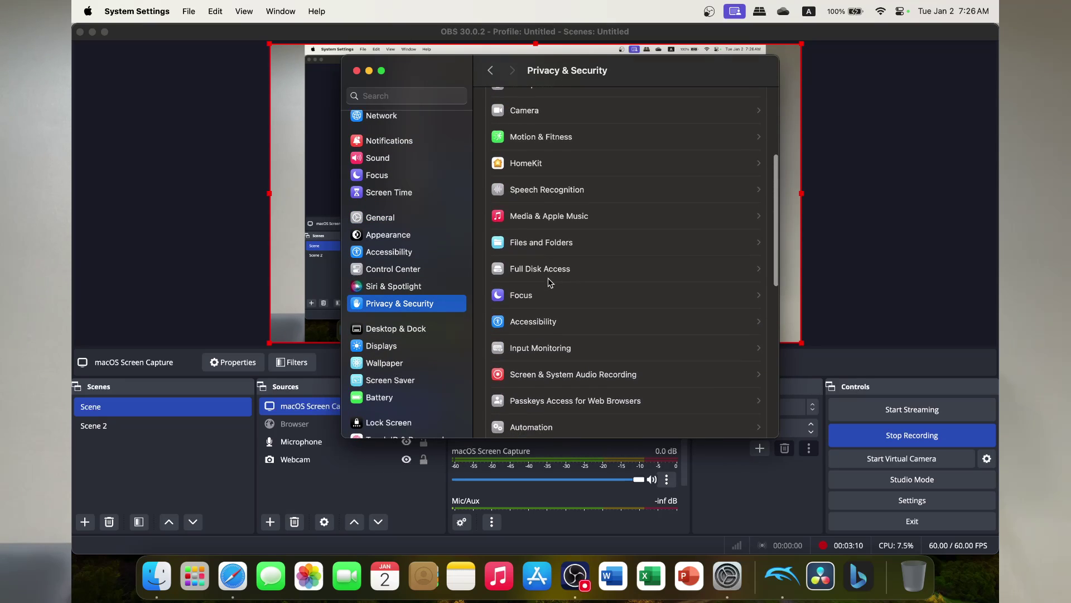
scroll(548, 277, "down", 4)
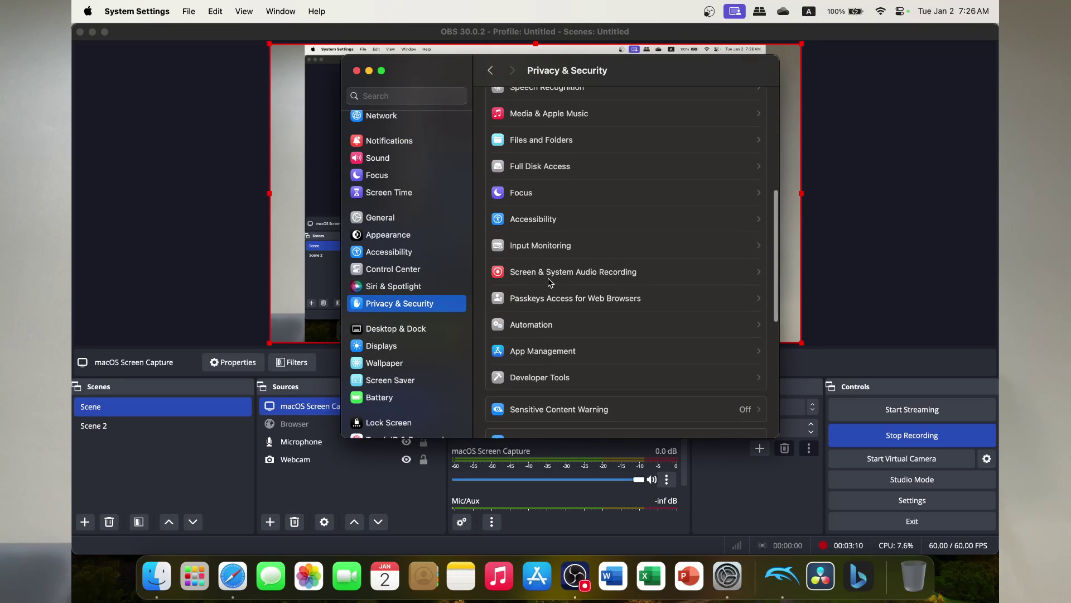
left_click(696, 273)
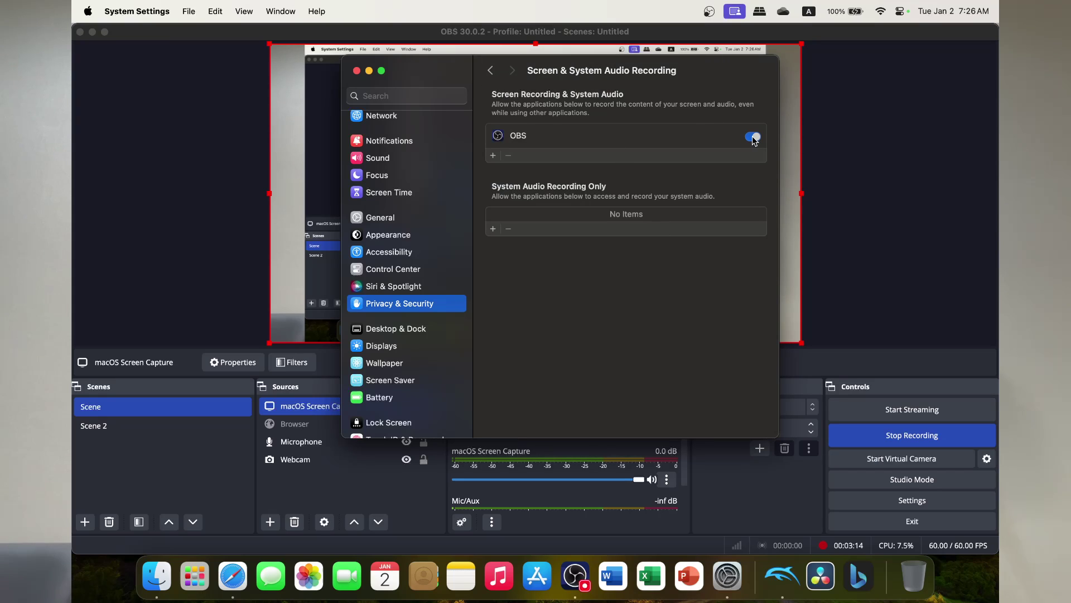
left_click(491, 68)
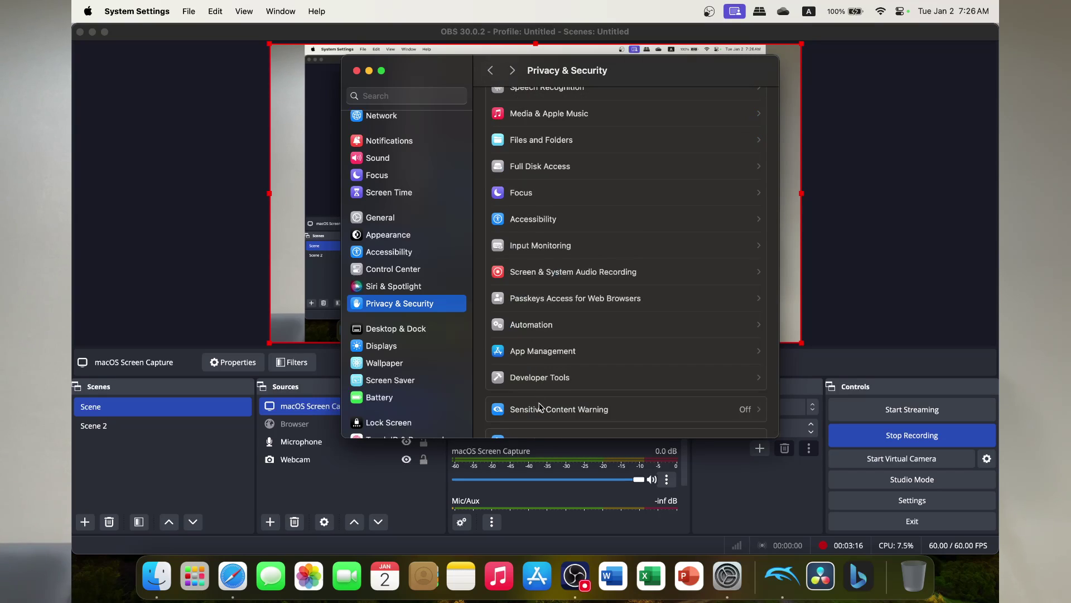
scroll(544, 408, "down", 3)
scroll(540, 406, "up", 2)
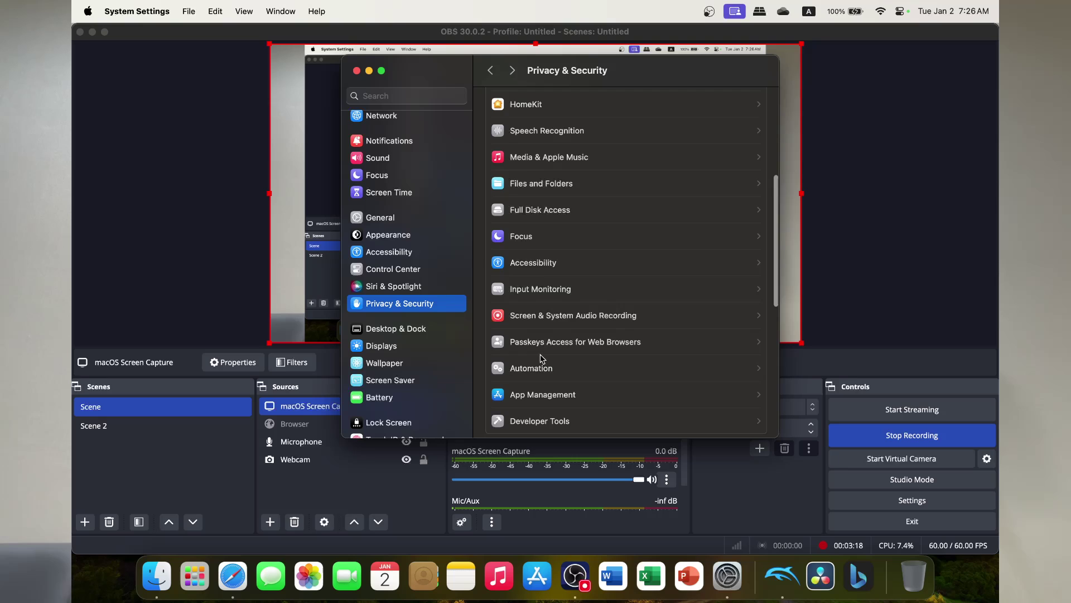
left_click(568, 291)
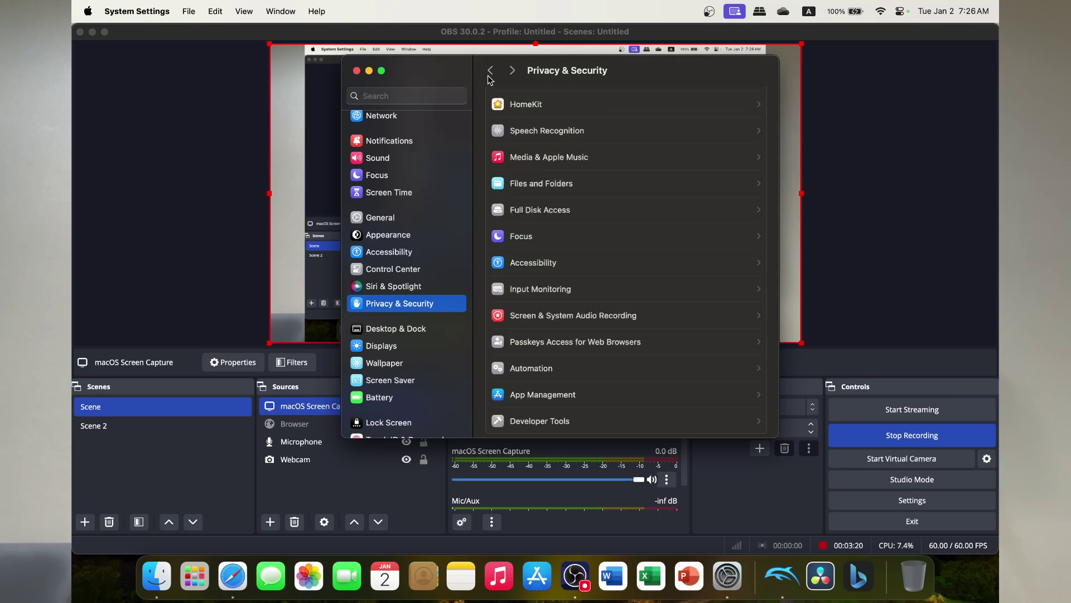
scroll(549, 264, "up", 2)
Look over the Full Disk Access list and return to Privacy & Security
left_click(543, 243)
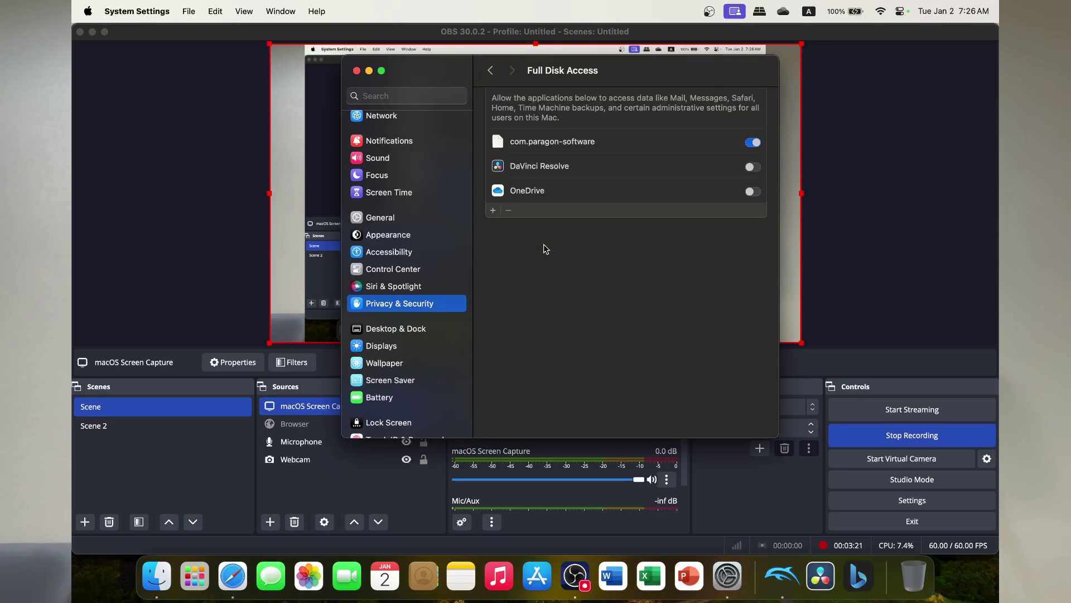
left_click(492, 71)
scroll(551, 218, "up", 5)
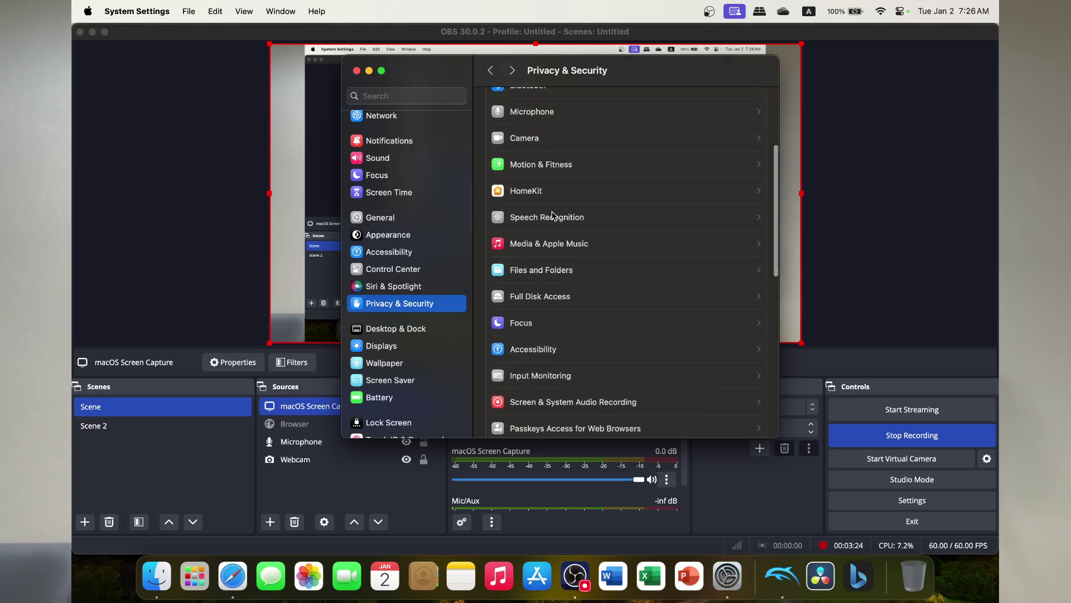
Confirm OBS has Camera and Microphone access, then close System Settings
left_click(534, 282)
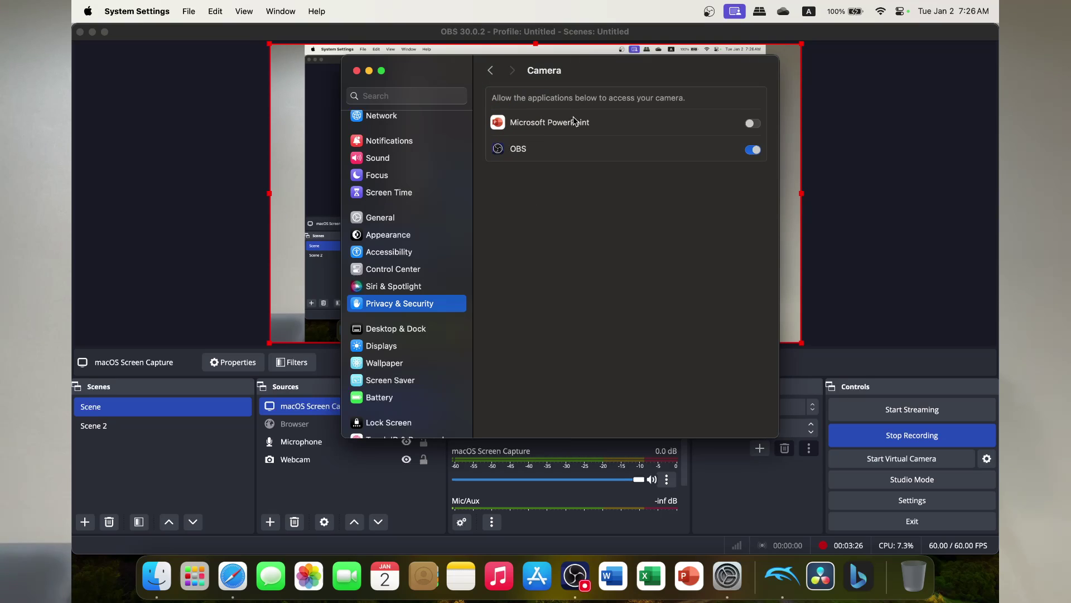
left_click(493, 73)
left_click(544, 252)
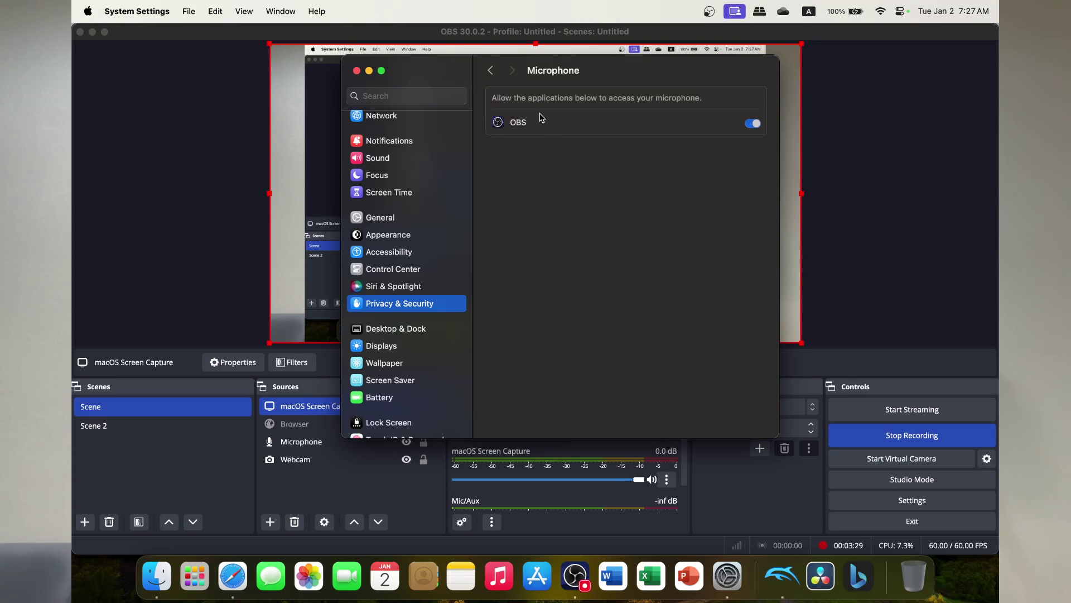
left_click(490, 73)
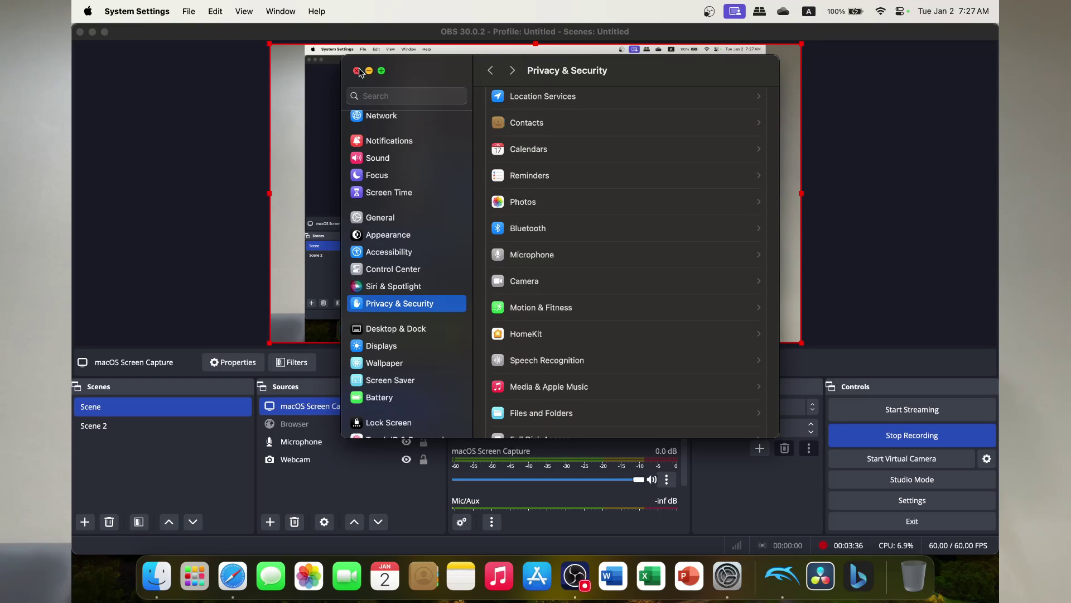
left_click(356, 71)
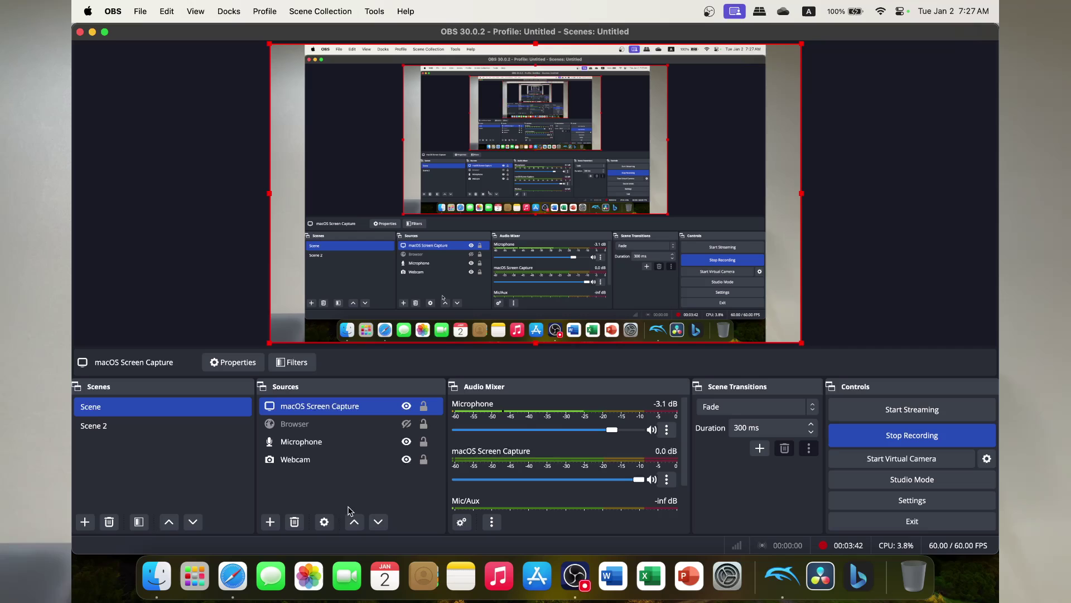
Select the Webcam source and start adding a Video Capture Device, then cancel it
left_click(375, 465, "super")
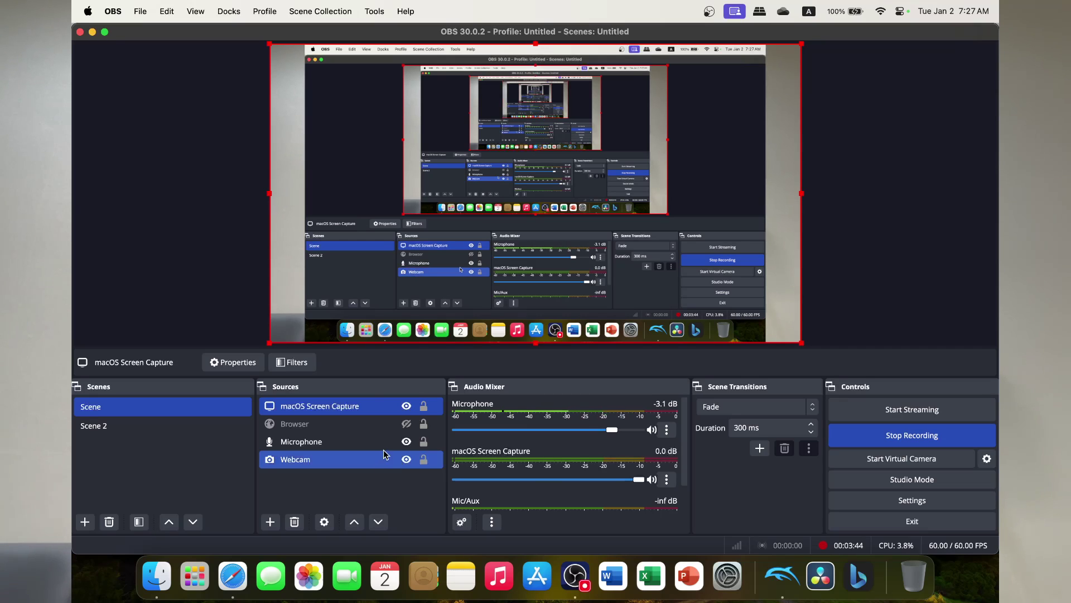
left_click_drag(384, 455, 311, 464)
left_click(311, 465)
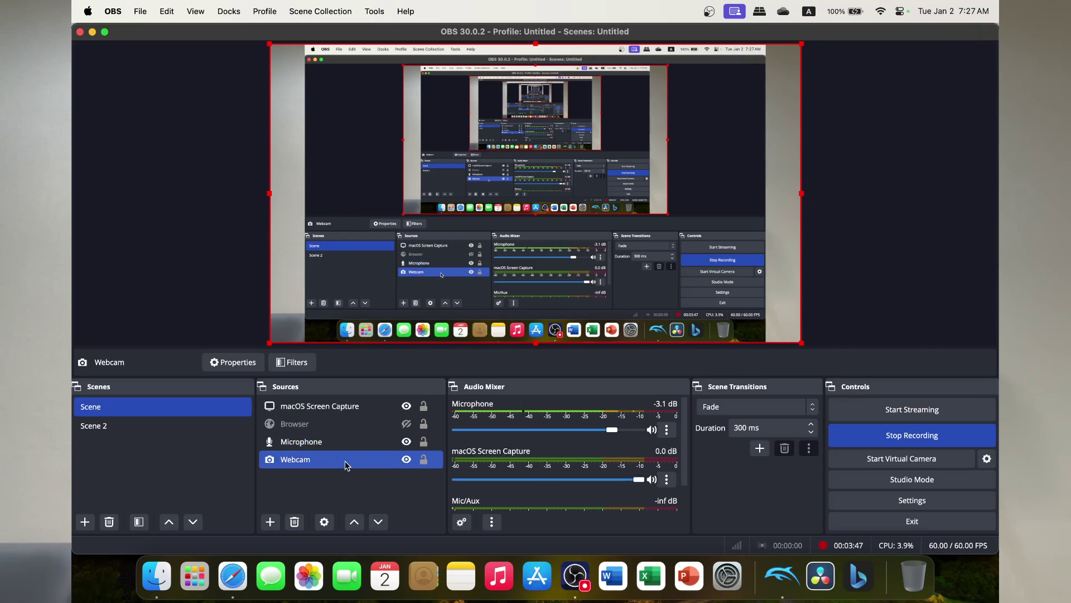
left_click(270, 521)
left_click(312, 470)
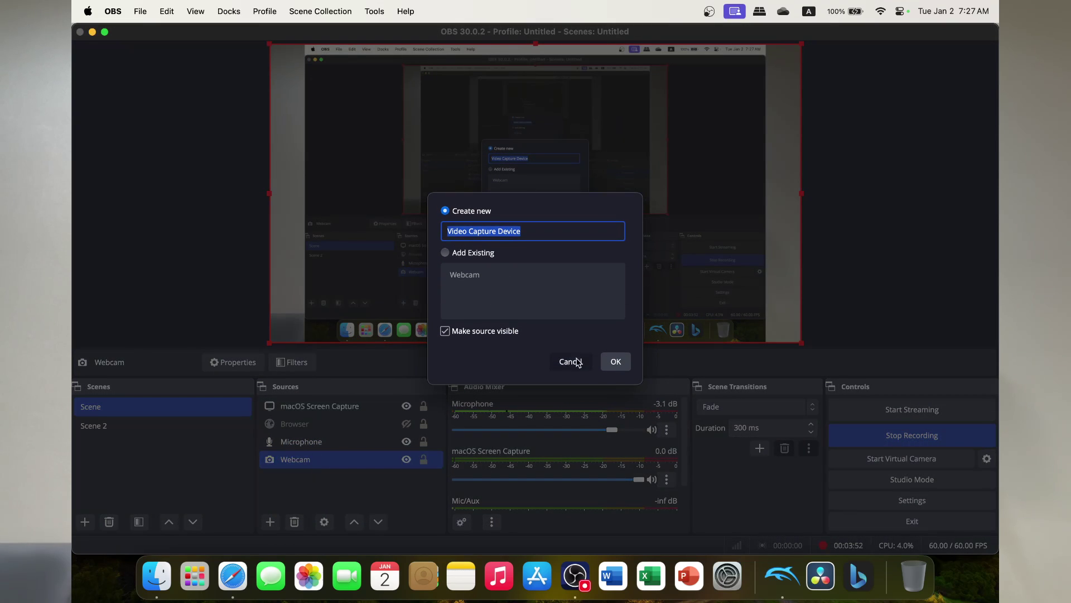
left_click(577, 363)
Try the iPhone camera on Webcam, revert to FaceTime HD Camera, then hide the source
double_click(316, 461)
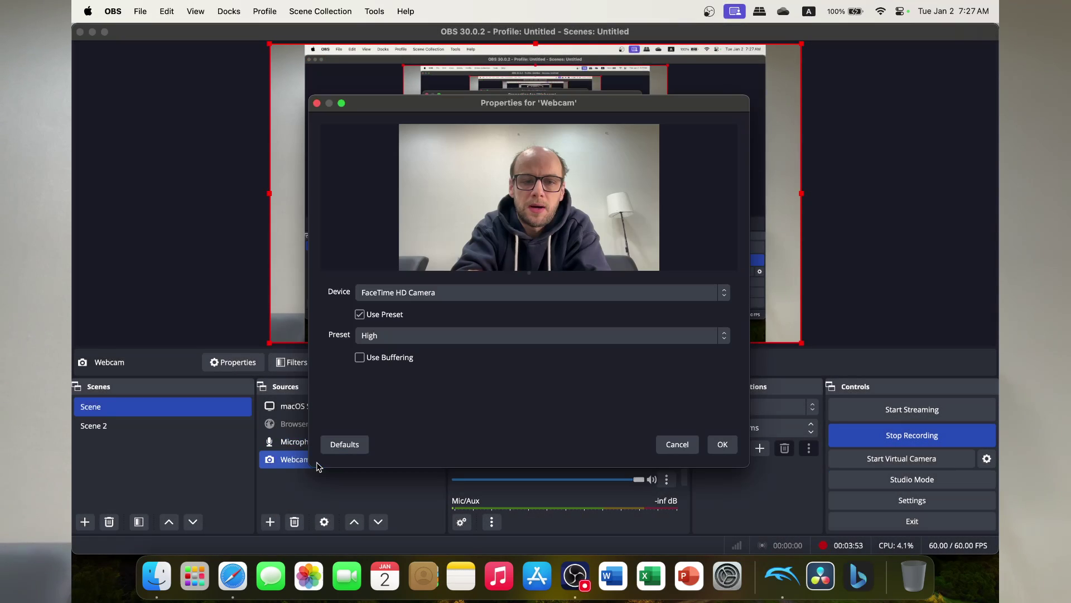
left_click(407, 294)
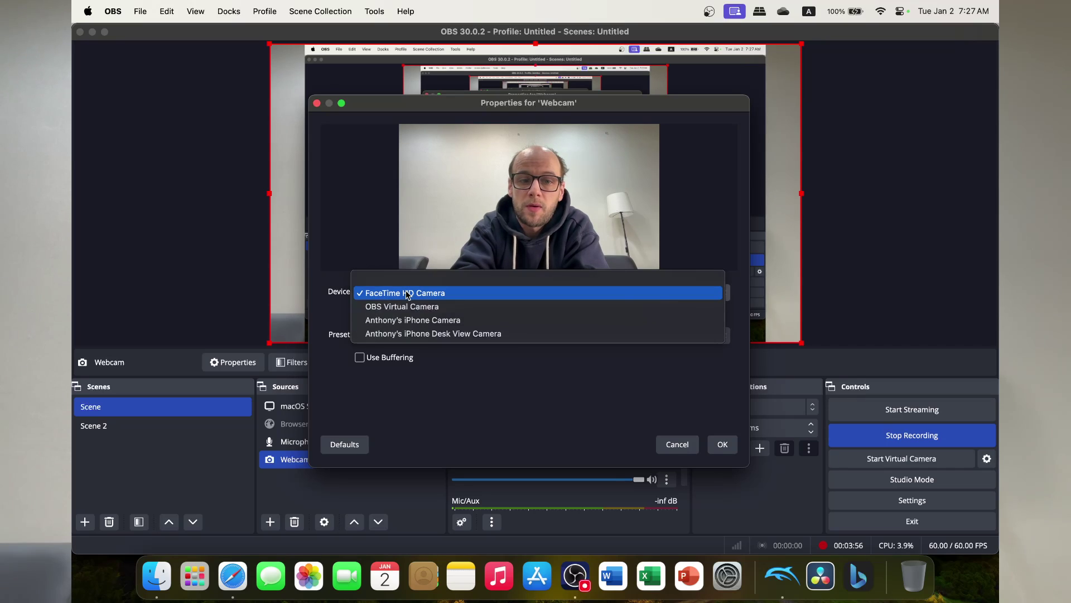
left_click(410, 320)
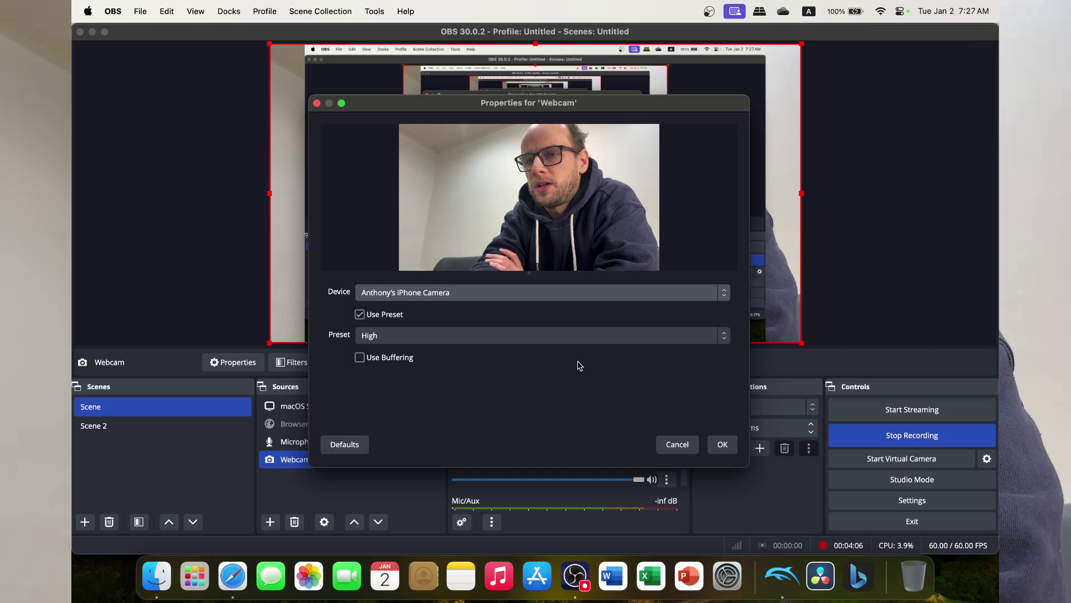
left_click(510, 294)
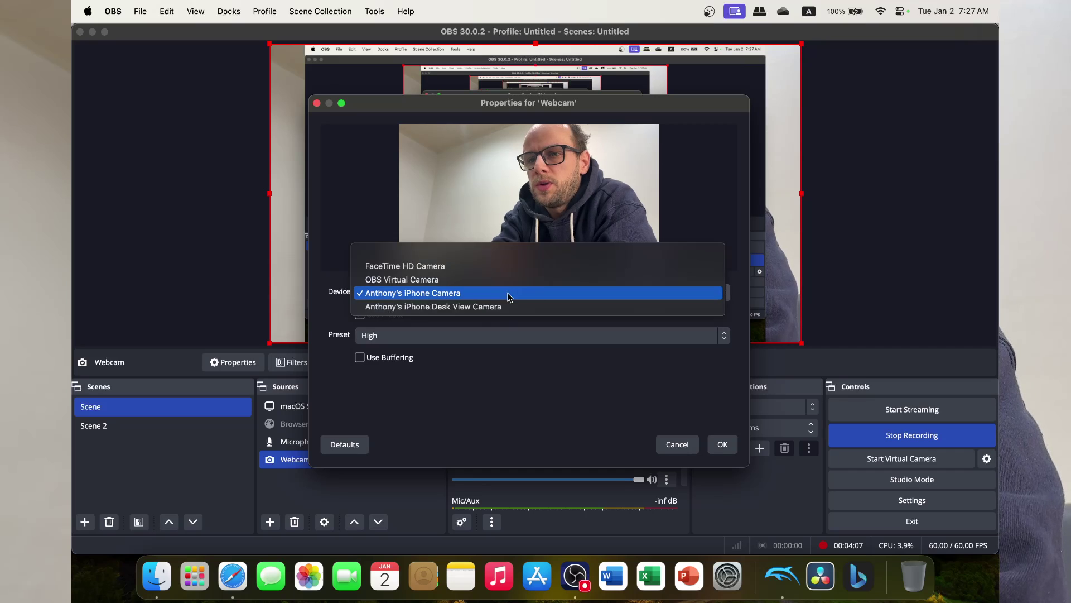
left_click(491, 268)
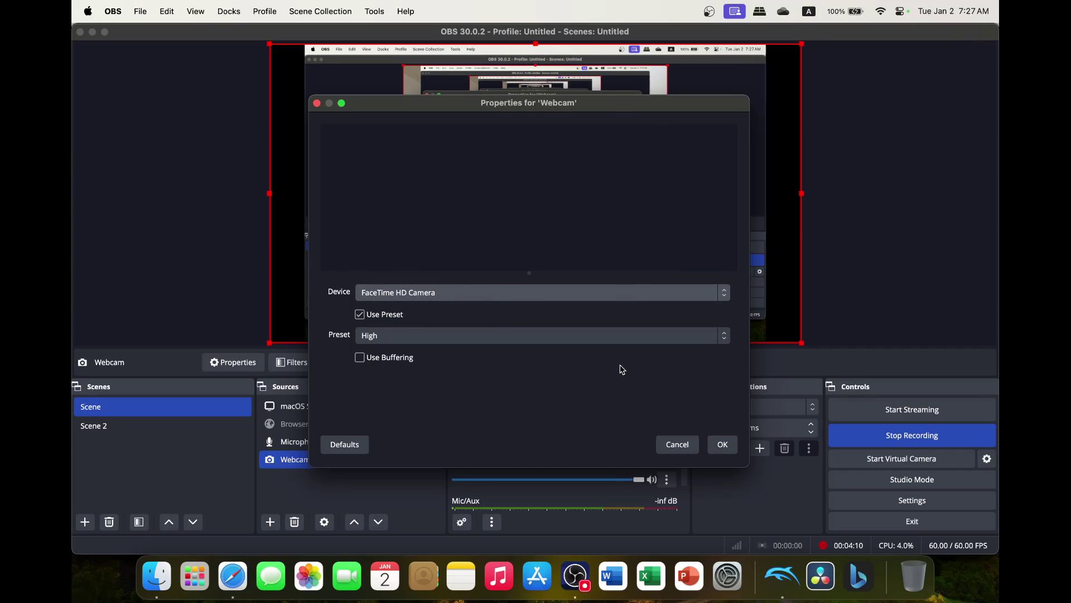
left_click(723, 444)
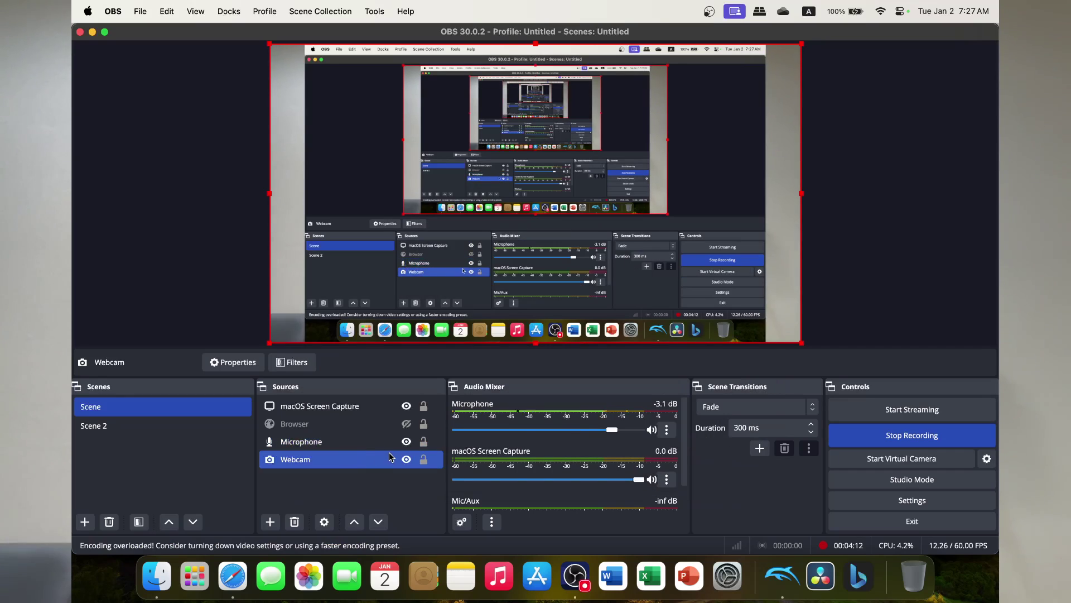
left_click(407, 459)
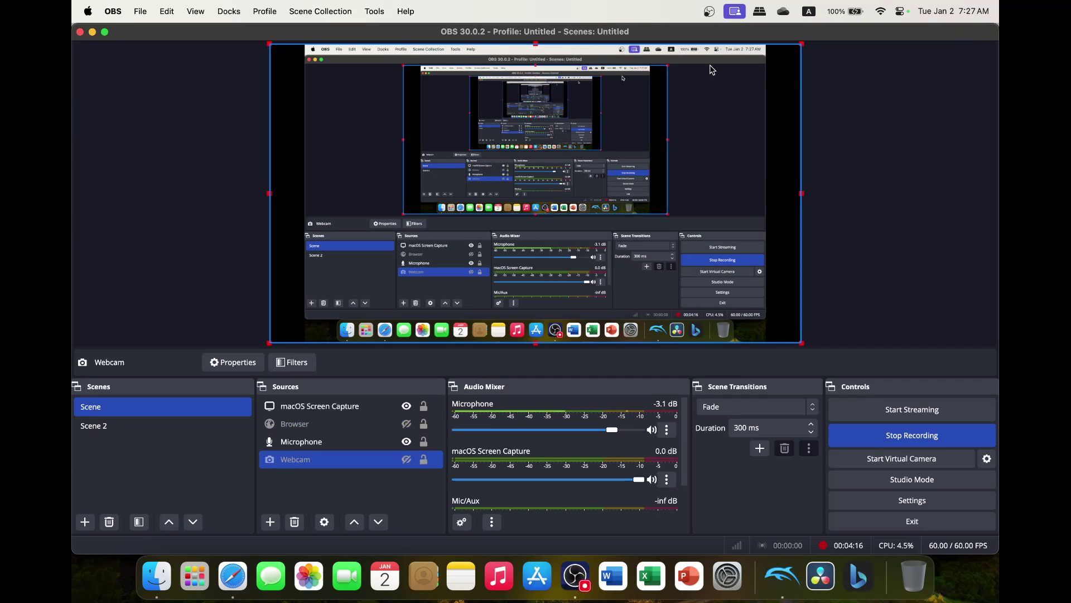
Open the OBS screen-sharing panel from the menu bar, showing Presenter Overlay Off
left_click(736, 12)
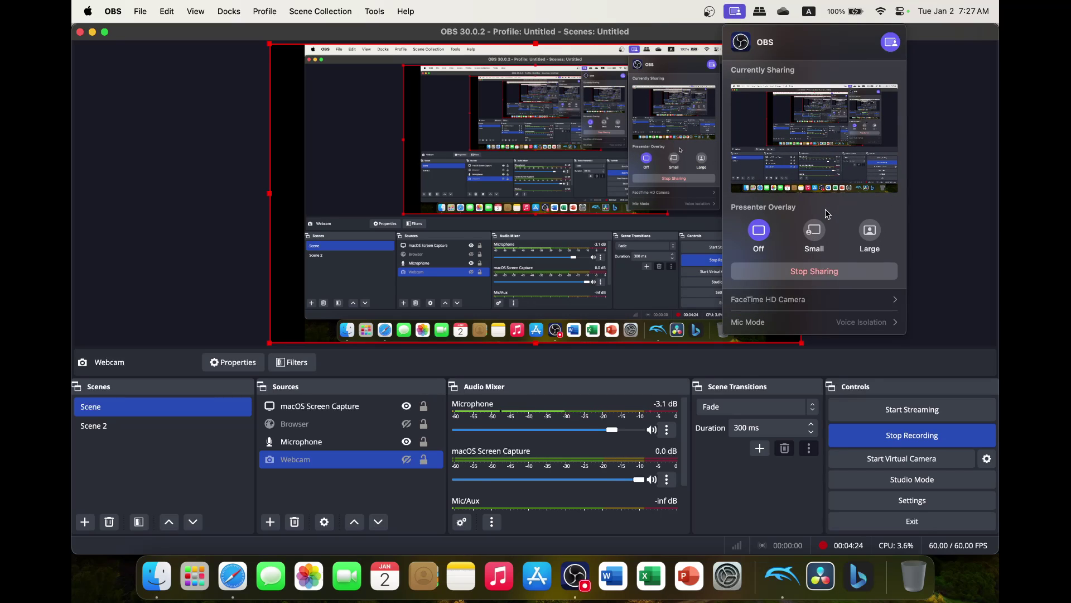
Turn on the Small presenter bubble and drag it to the top-left, then bottom-left
left_click(809, 232)
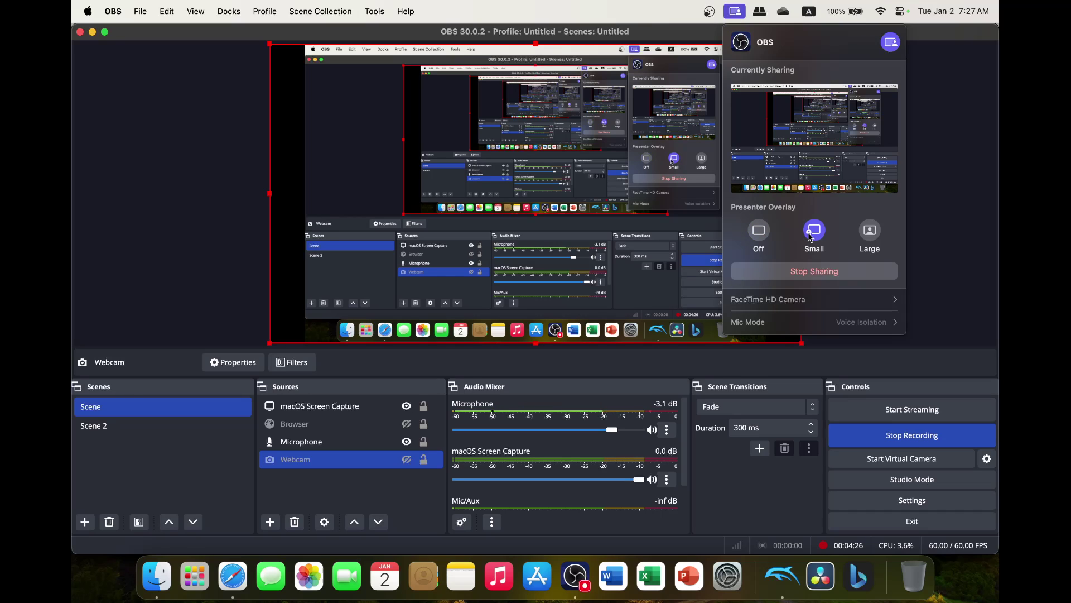
left_click_drag(125, 506, 88, 22)
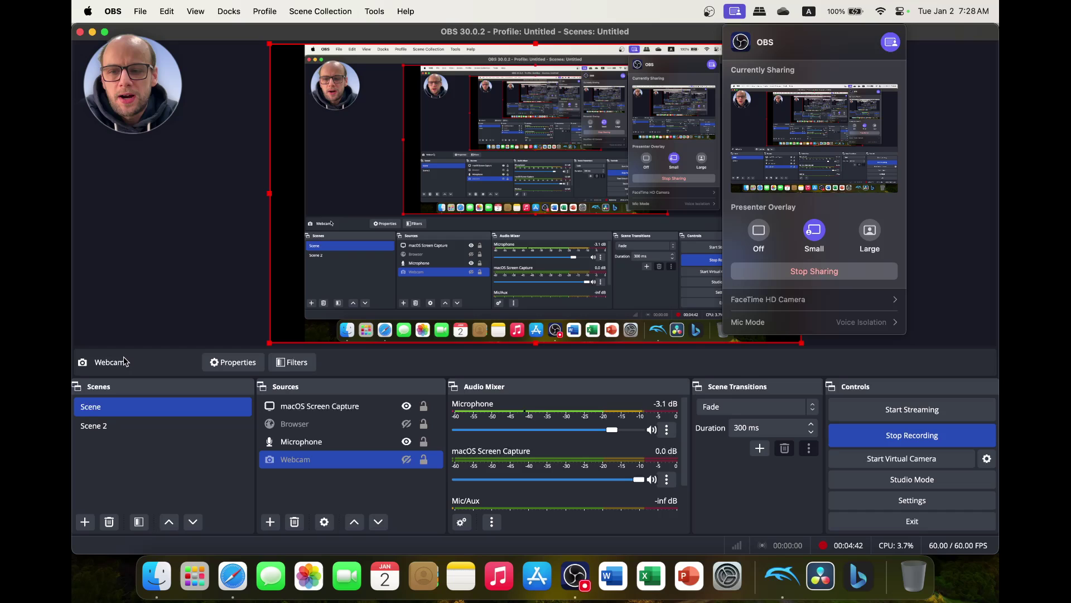
left_click_drag(122, 96, 122, 551)
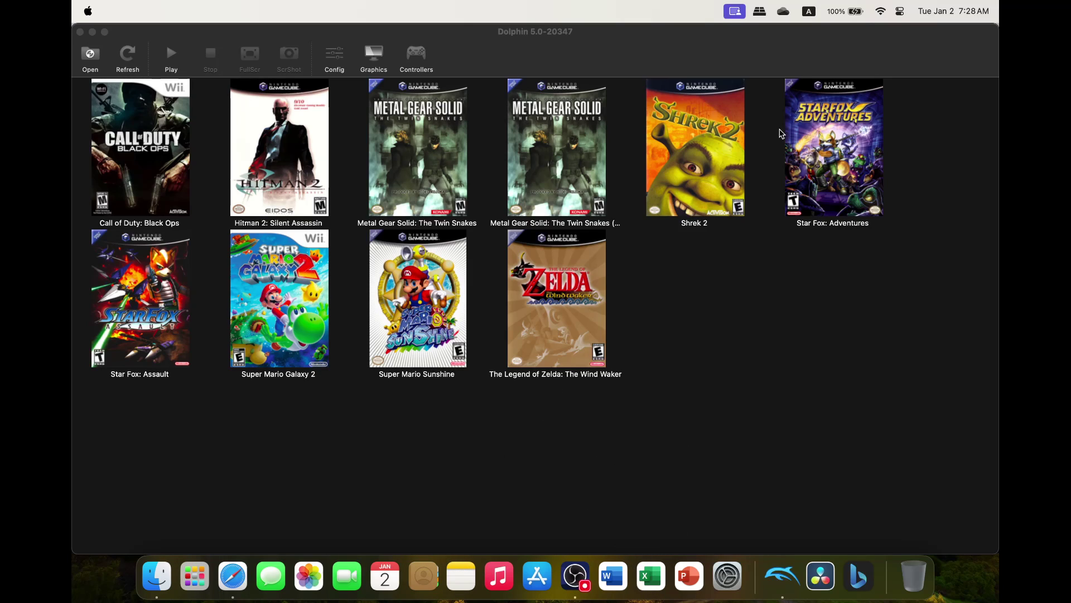
Bring Safari's Dolphin article forward, scroll to the framerate chart, and set Presenter Overlay to Large
left_click(239, 574)
scroll(447, 376, "down", 5)
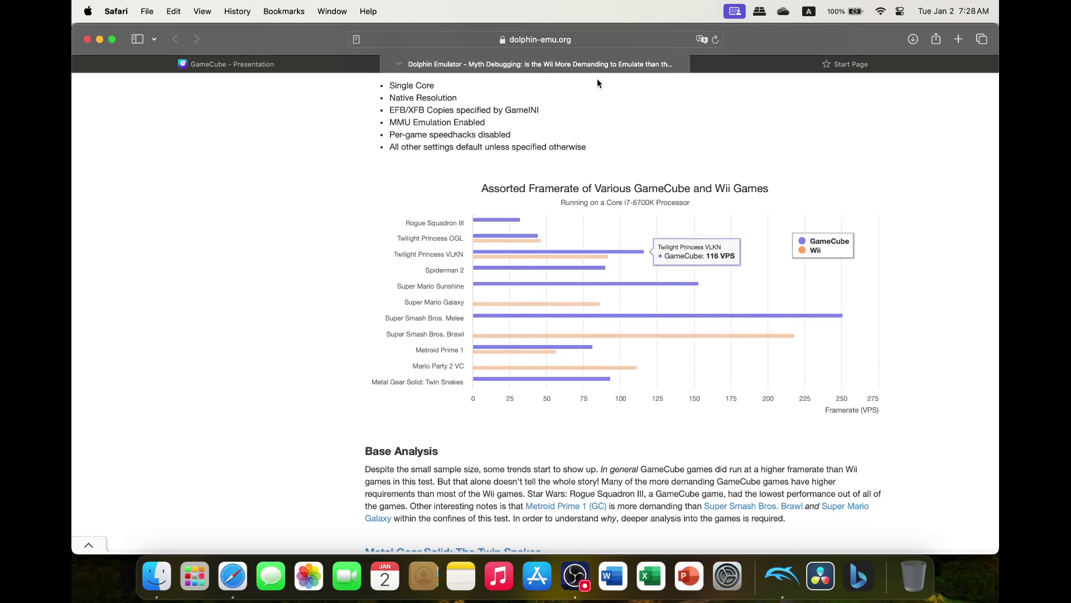
left_click(734, 12)
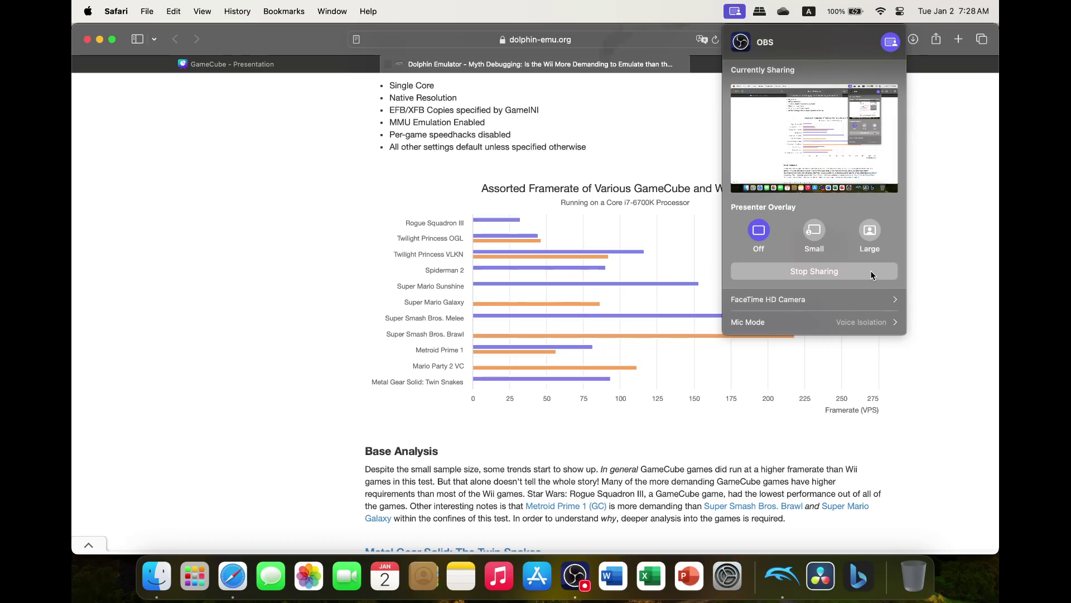
left_click(870, 230)
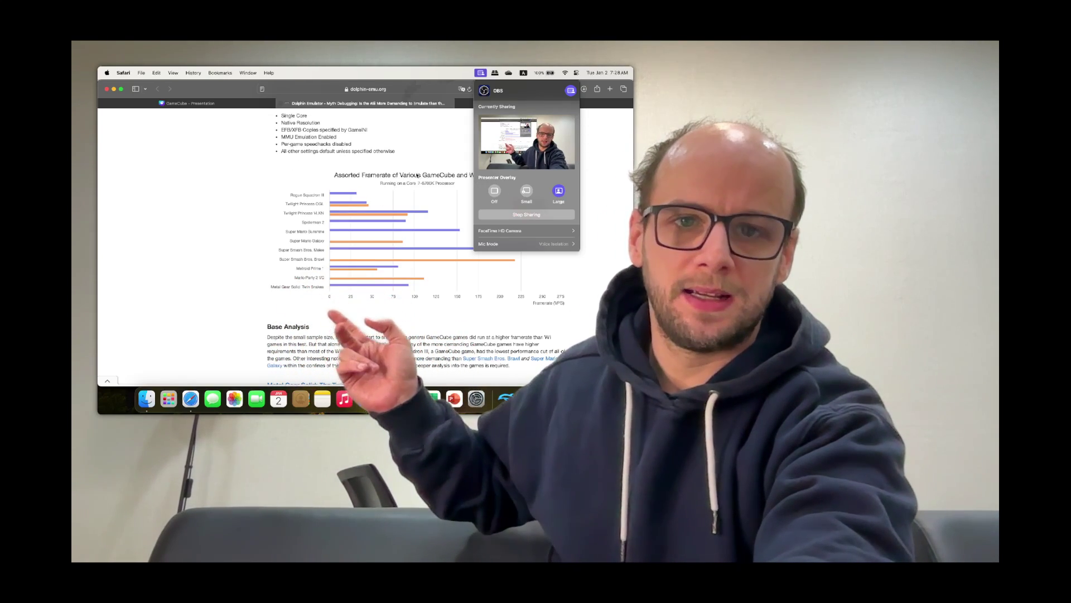
Close the presenter overlay panel and reopen the video effects panel with the camera's effect options shown
left_click(588, 187)
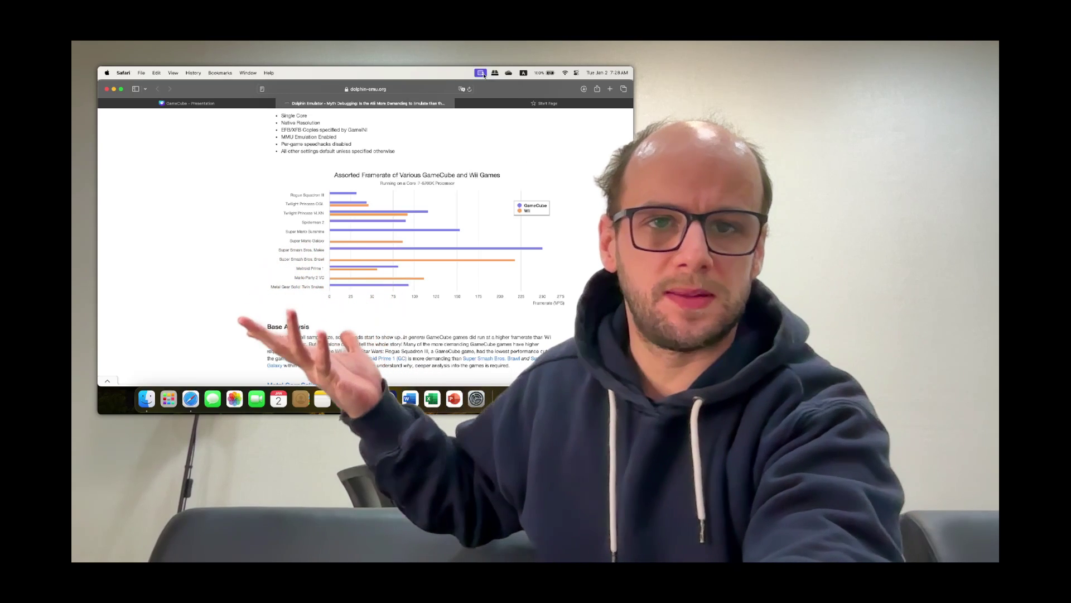
left_click(482, 72)
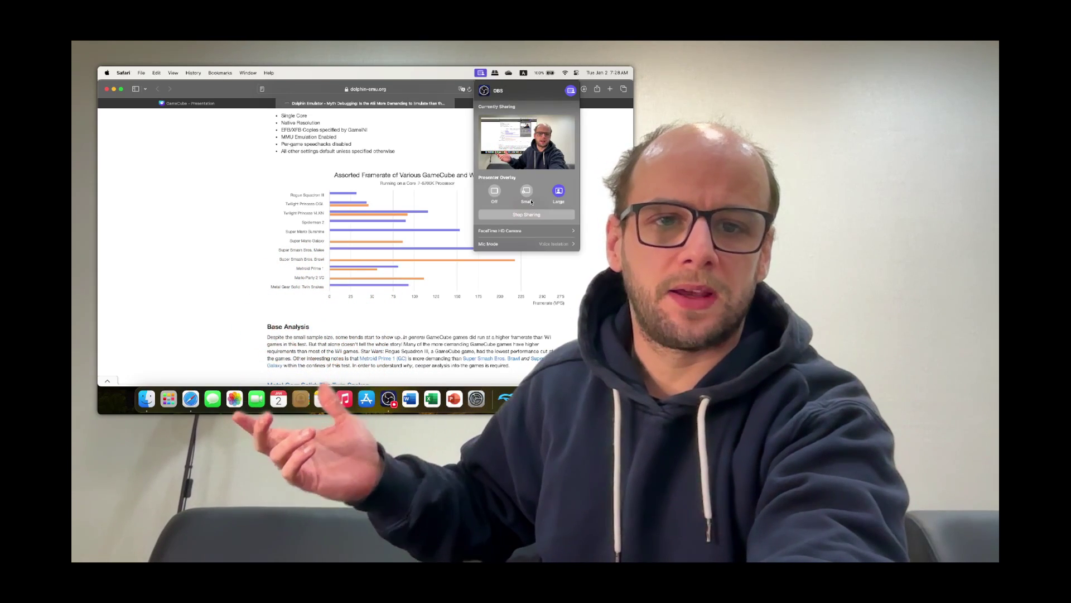
left_click(529, 231)
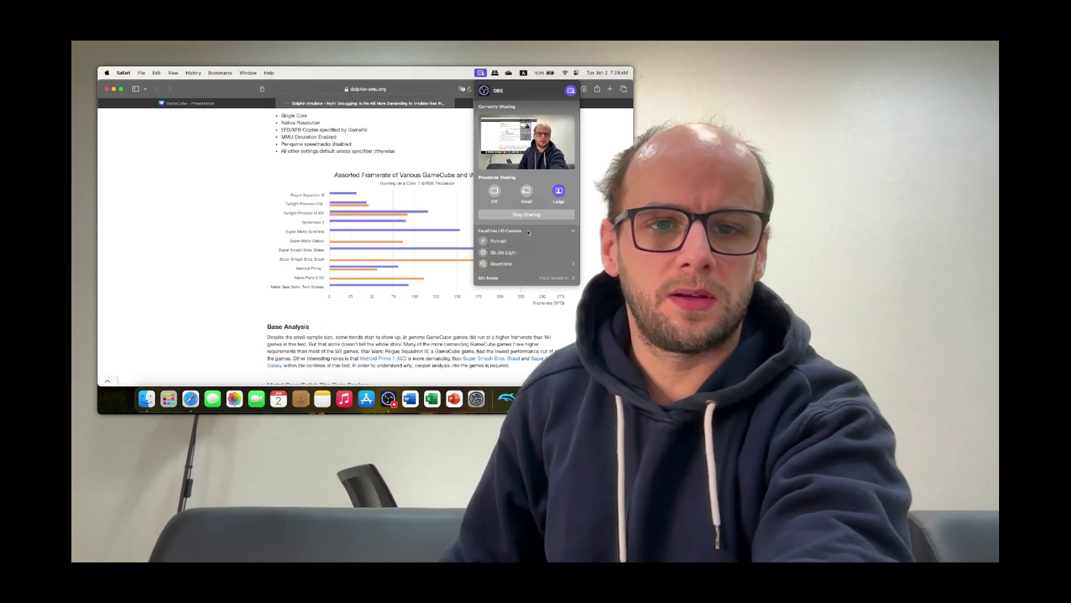
left_click(528, 230)
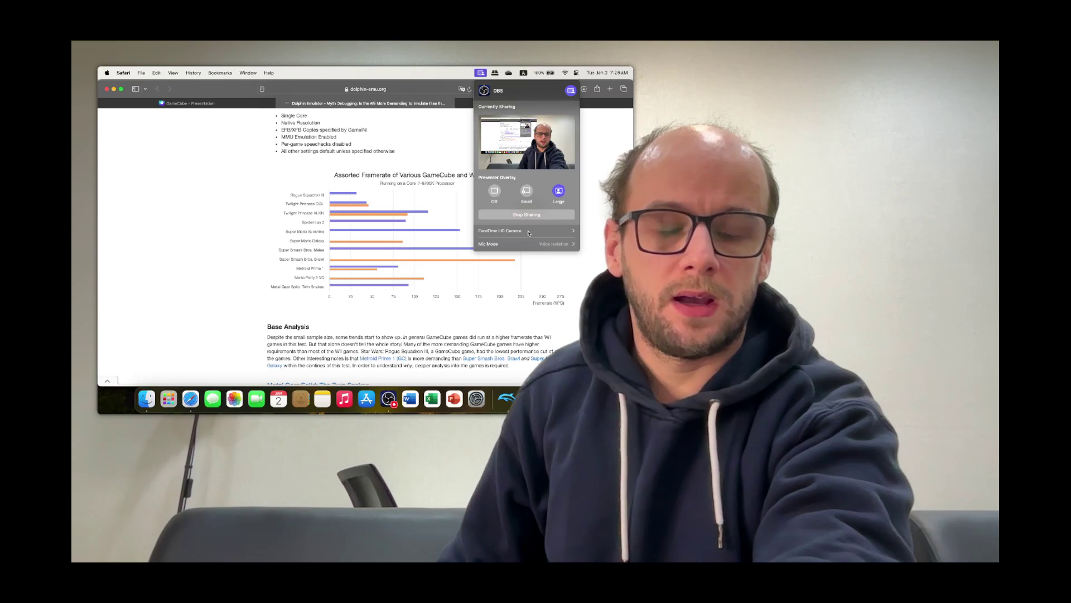
left_click(529, 231)
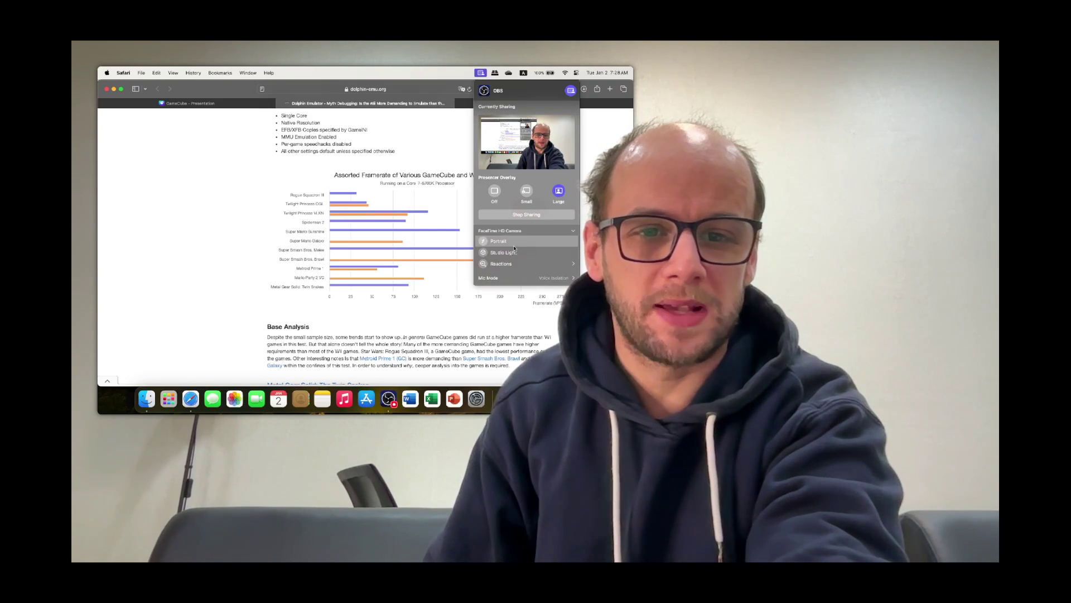
Turn on Portrait background blur at maximum strength, and Studio Light at low intensity
left_click(487, 241)
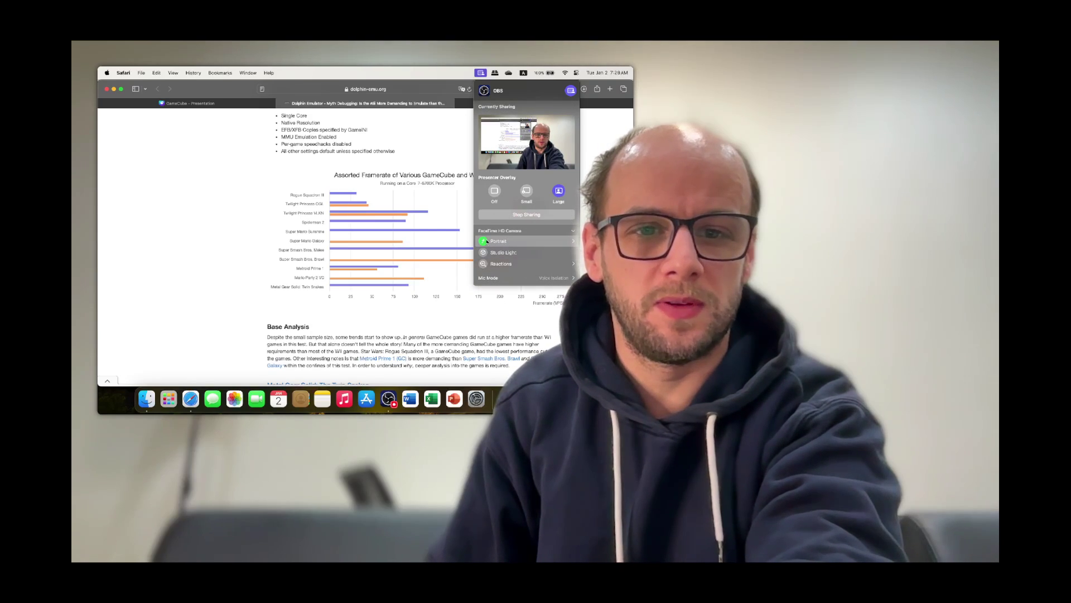
left_click(518, 244)
left_click(537, 242)
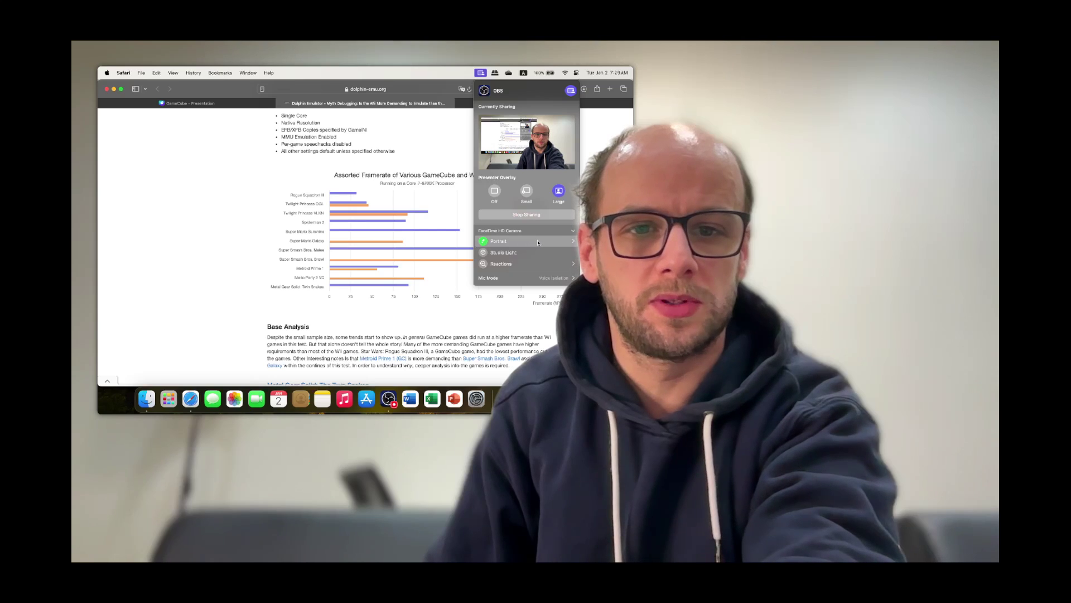
left_click(572, 242)
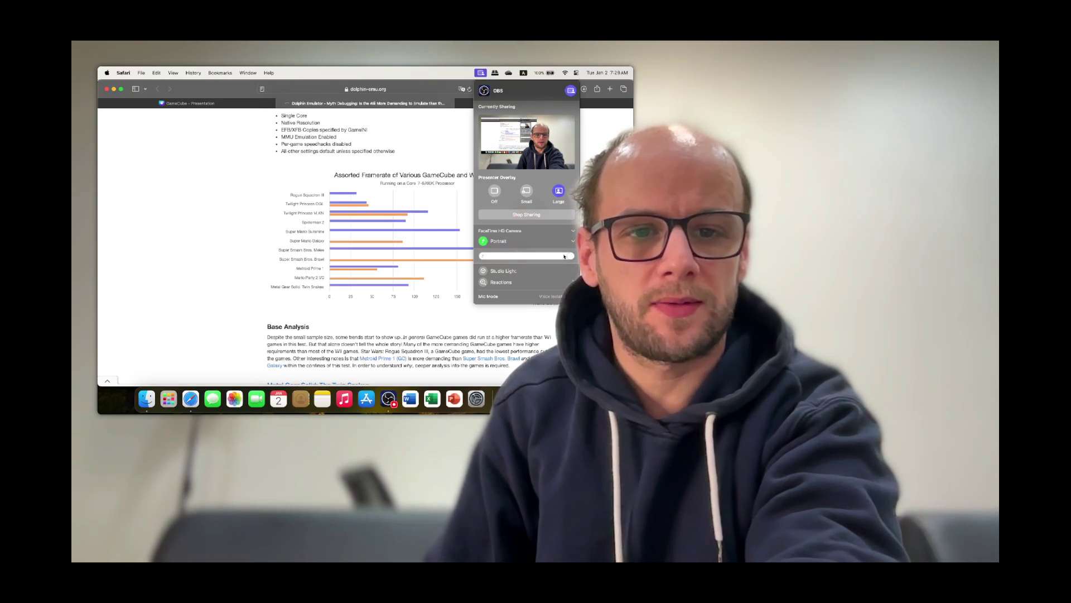
left_click_drag(565, 256, 467, 255)
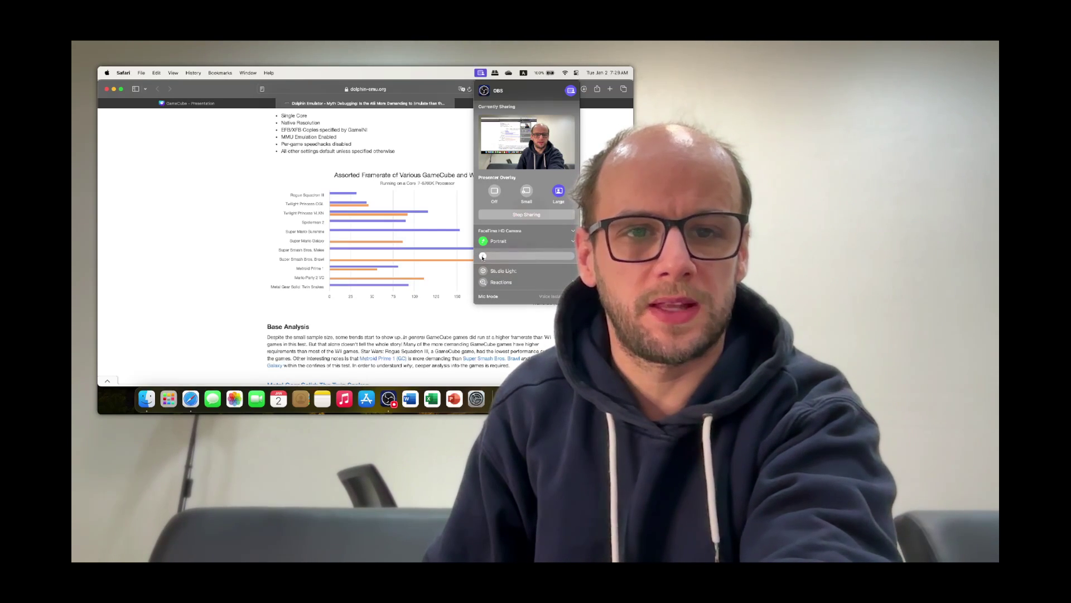
left_click_drag(483, 258, 574, 255)
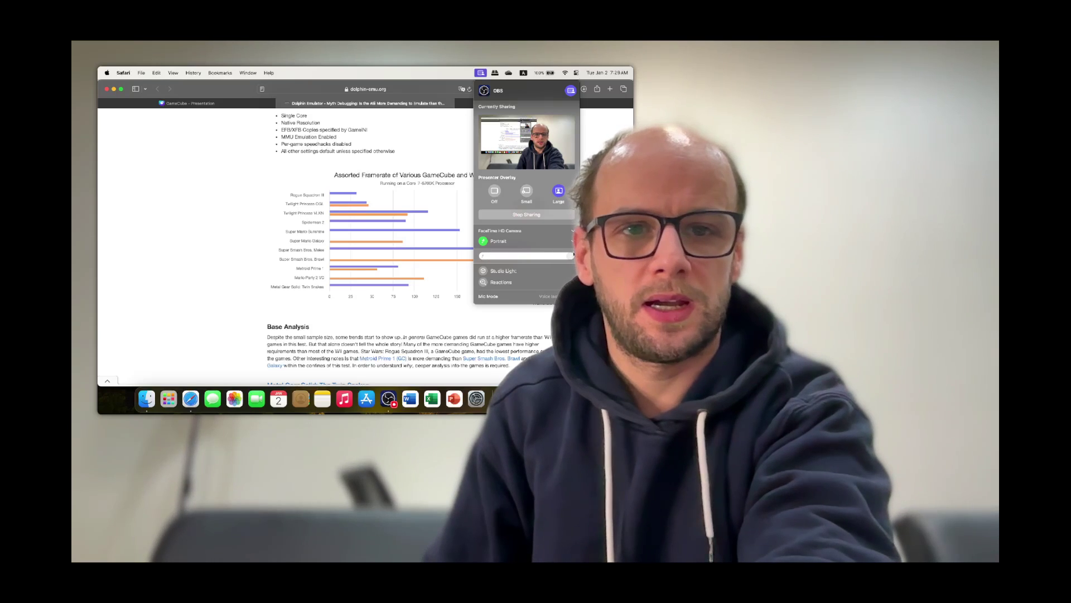
left_click(525, 273)
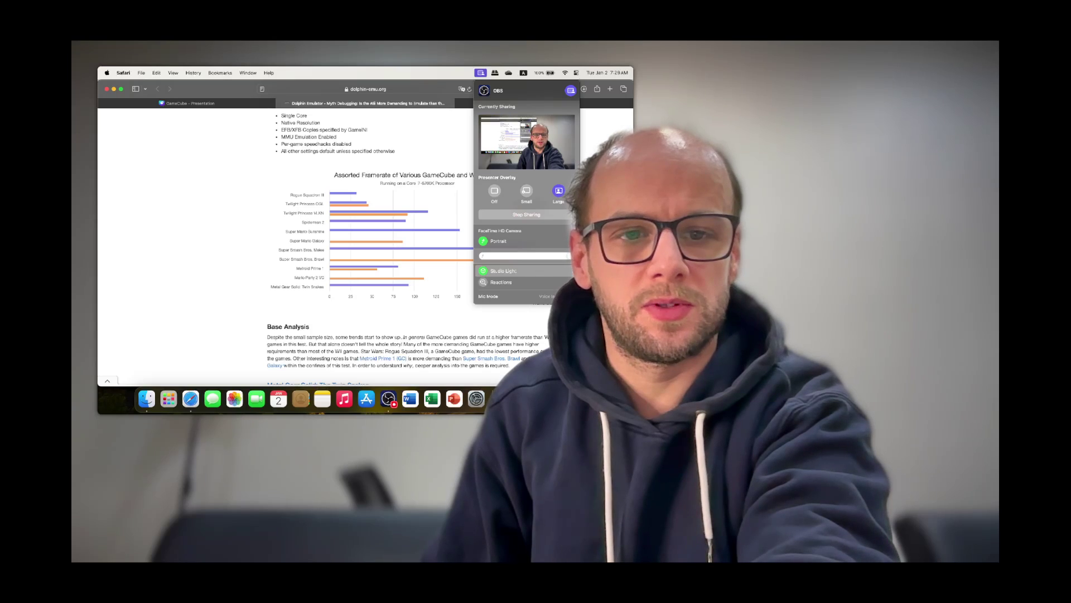
mouse_move(567, 270)
left_mouse_down()
mouse_move(495, 268)
mouse_move(566, 268)
left_mouse_up()
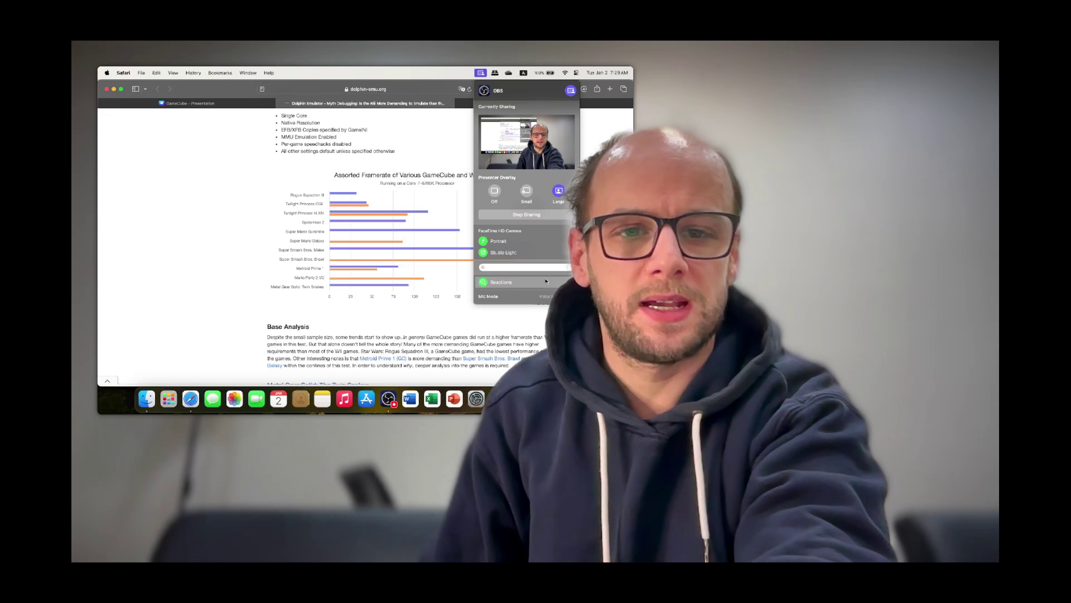
Play thumbs-down, hearts, rain, confetti, lasers and fireworks reactions in turn, then collapse Reactions
left_click(502, 282)
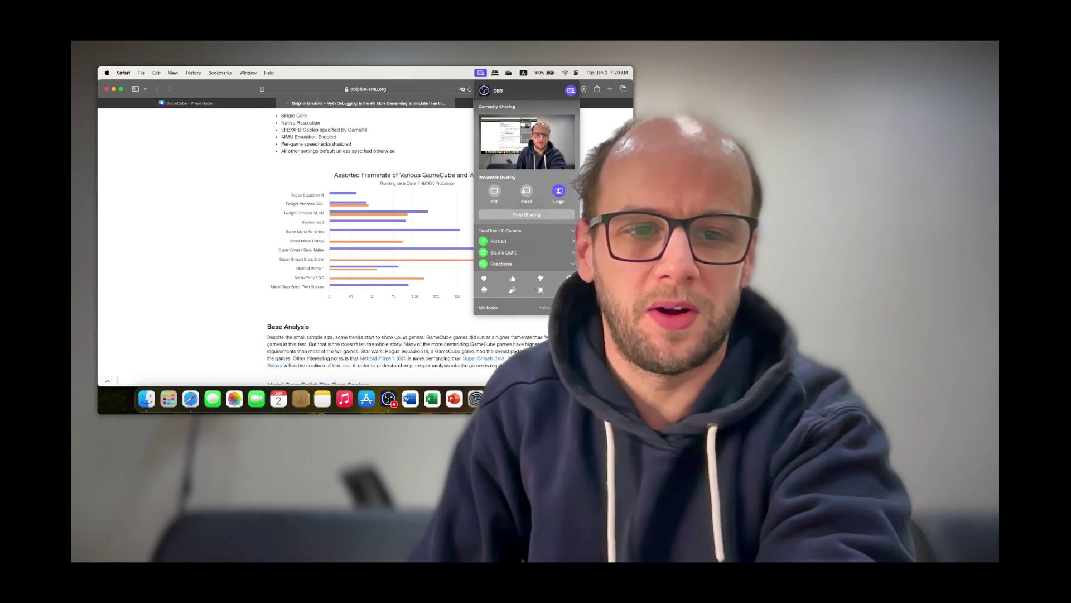
left_click(569, 278)
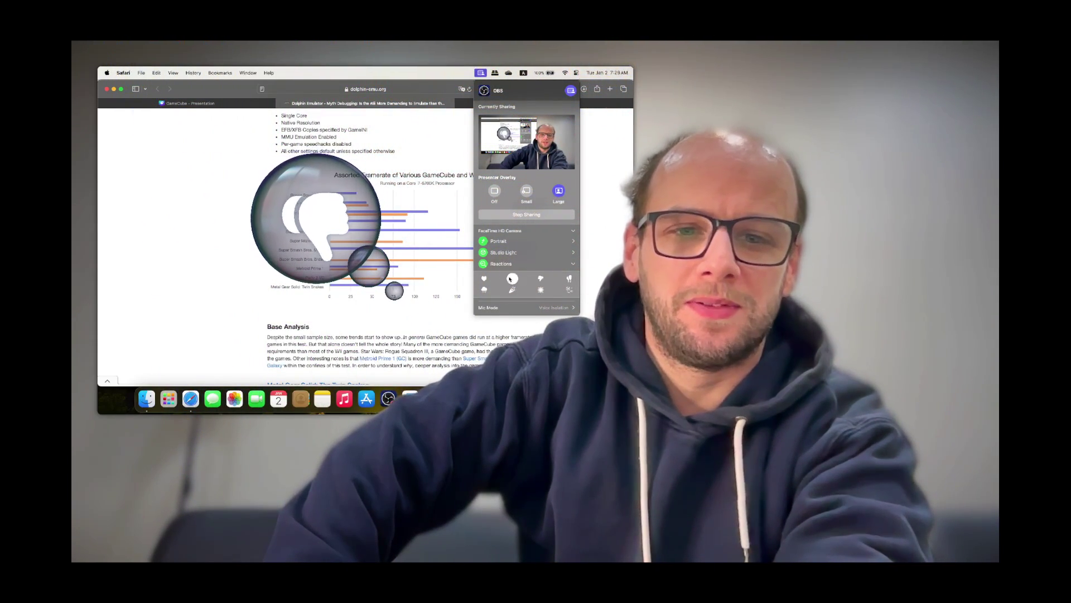
left_click(484, 279)
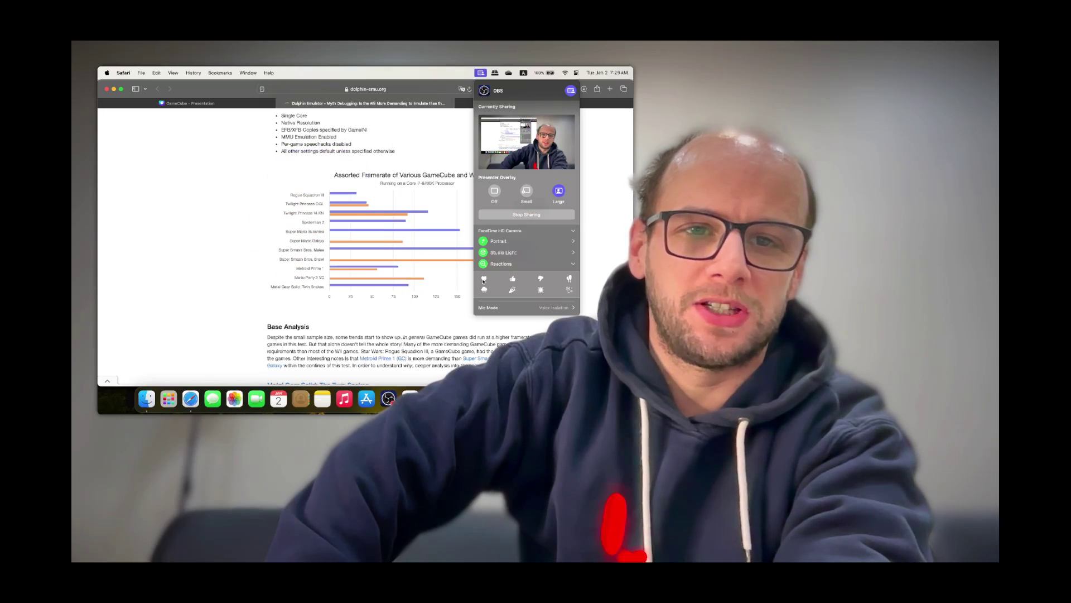
left_click(485, 289)
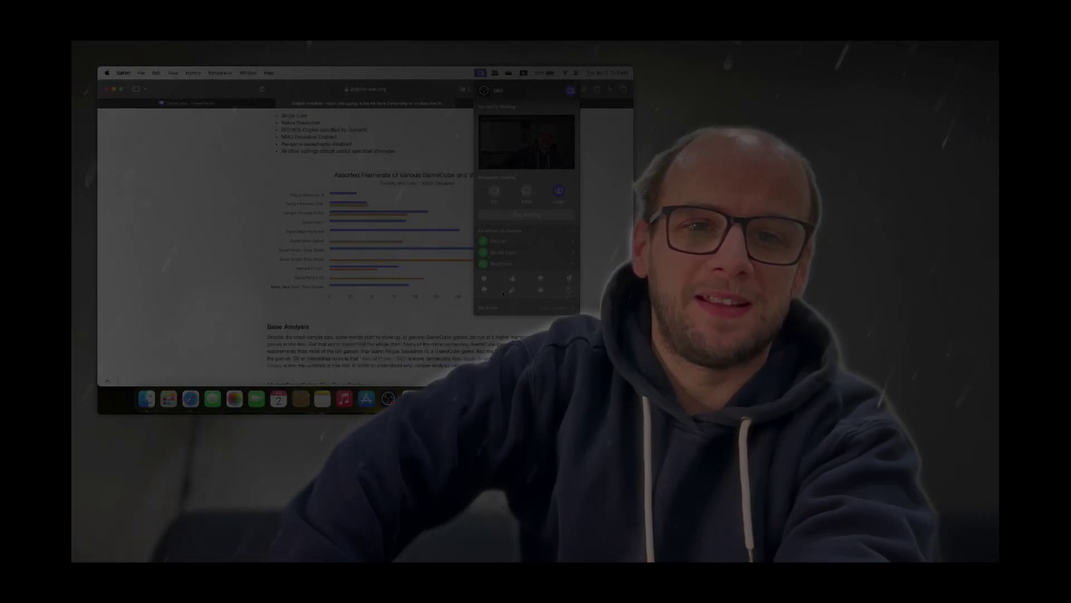
left_click(538, 291)
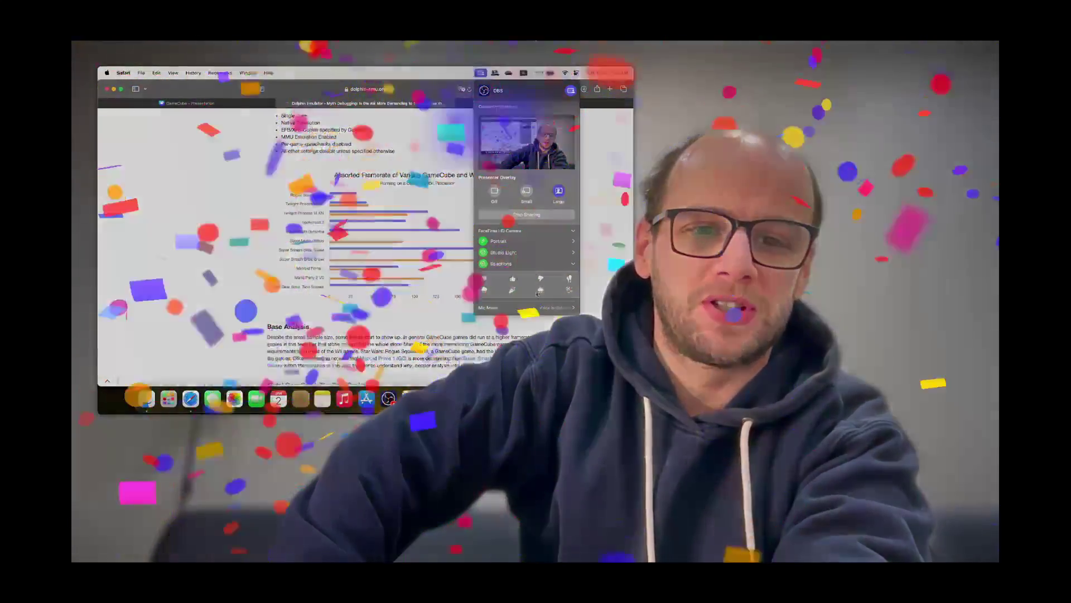
left_click(569, 290)
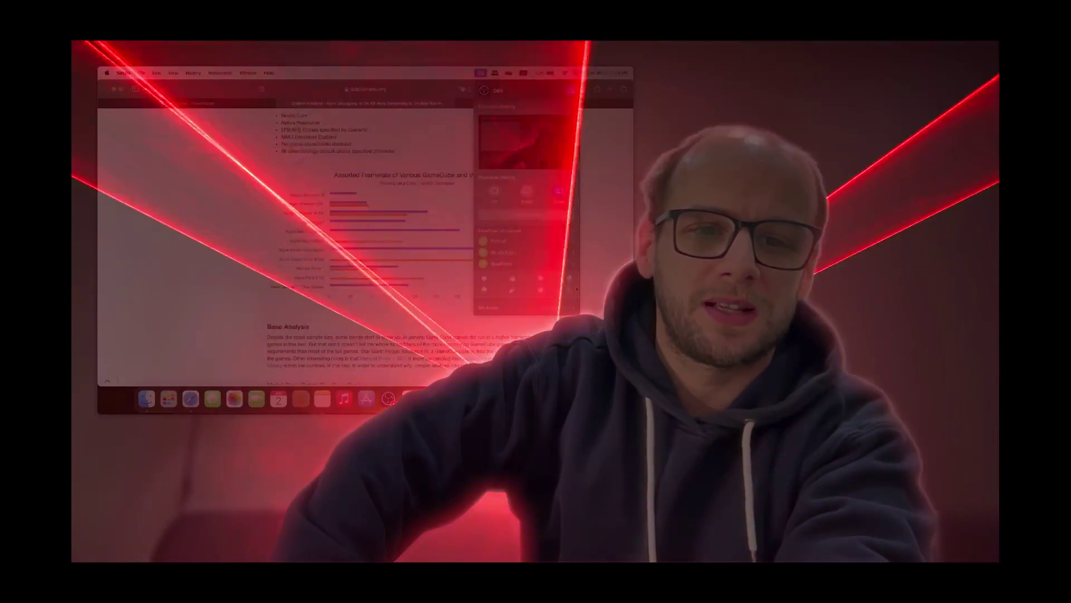
left_click(570, 289)
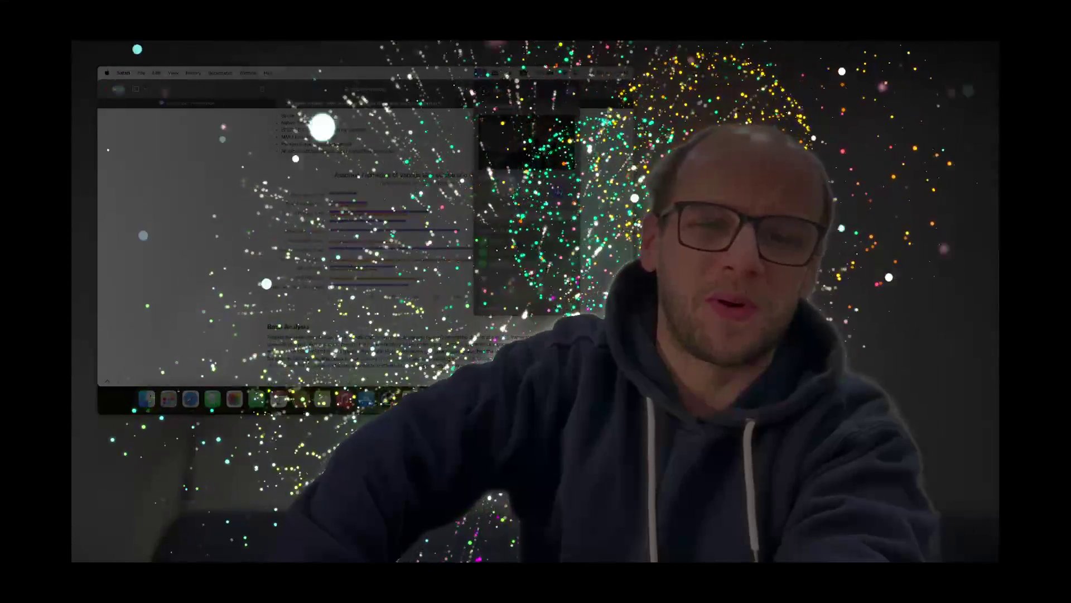
left_click(487, 264)
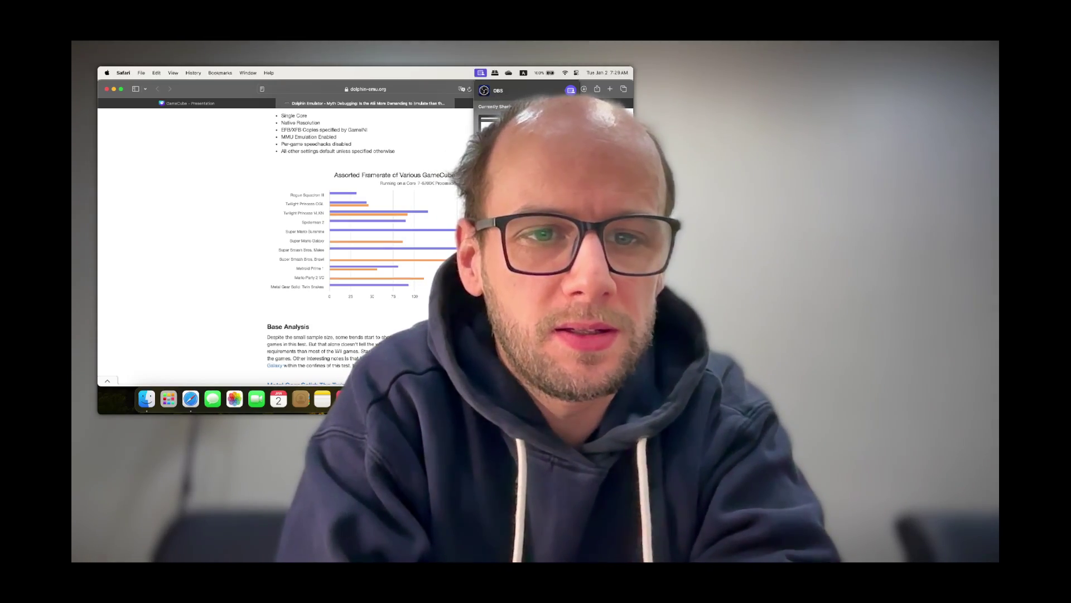
Shrink the presenter to a Small bubble and set the mic mode to Voice Isolation
left_click(526, 199)
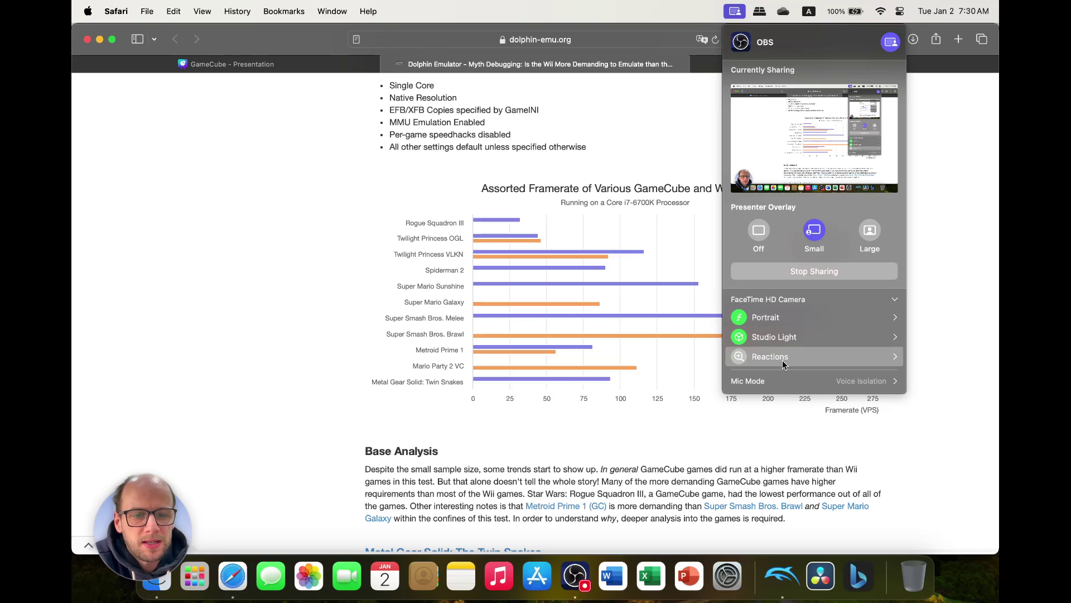
left_click(880, 382)
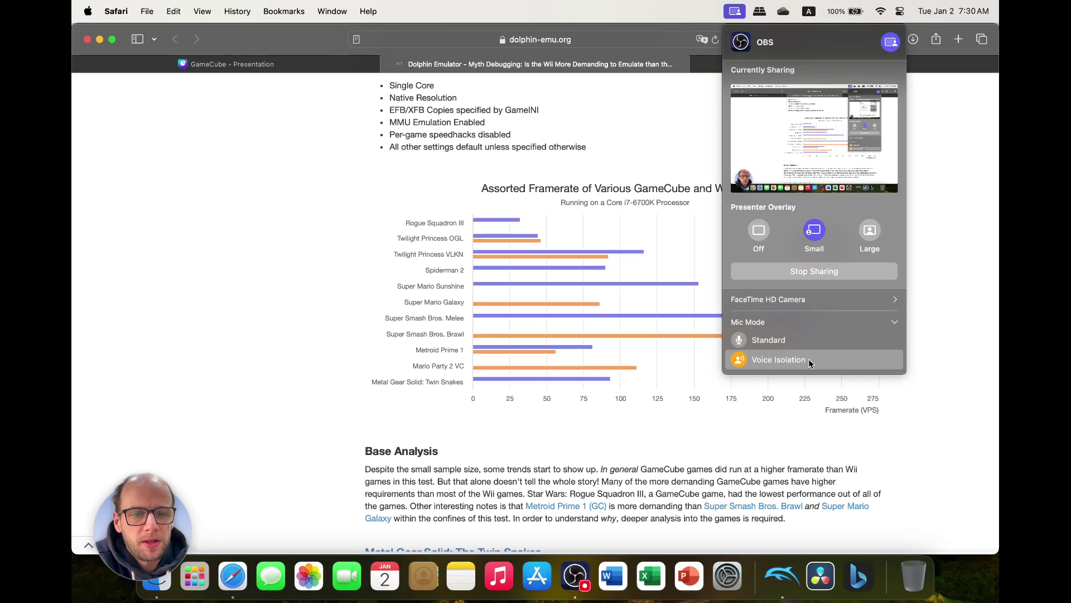
left_click(772, 339)
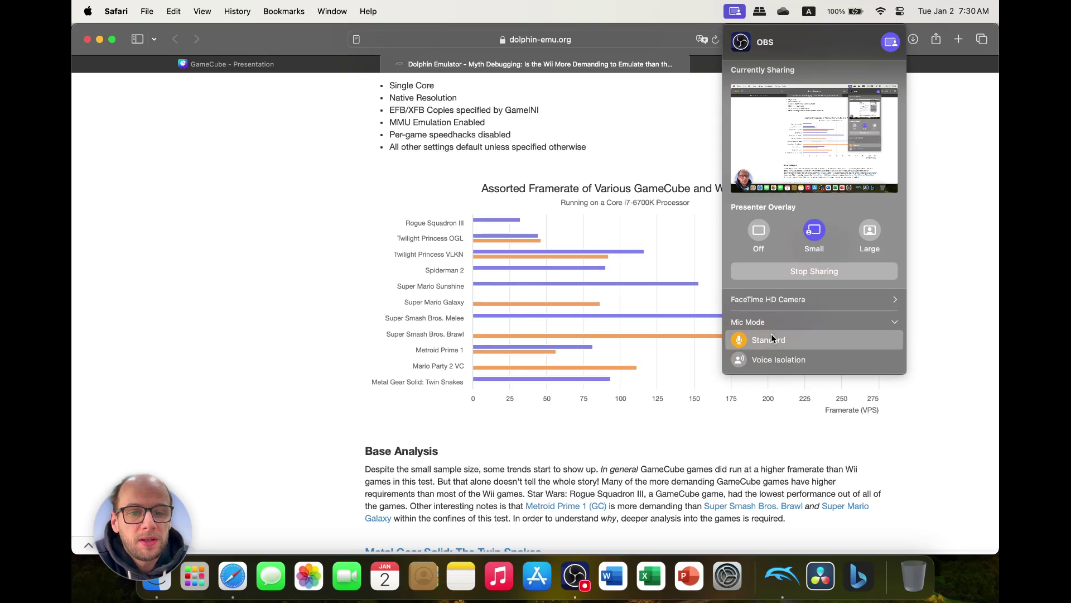
left_click(743, 361)
left_click(576, 577)
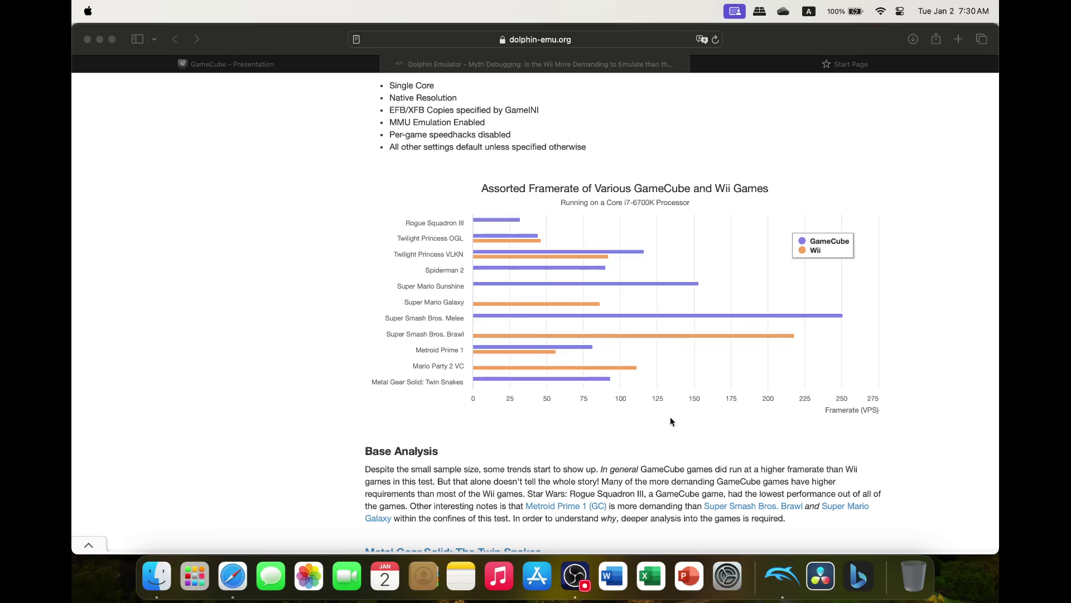
Turn the Small presenter overlay back on, then bring Dolphin's game library and OBS forward
left_click(740, 12)
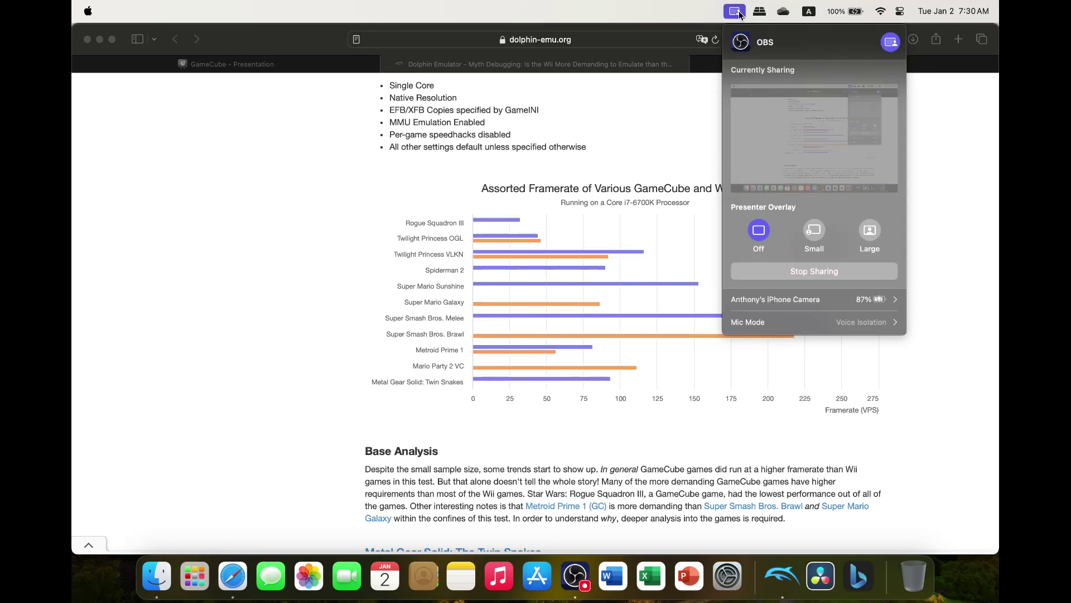
left_click(814, 229)
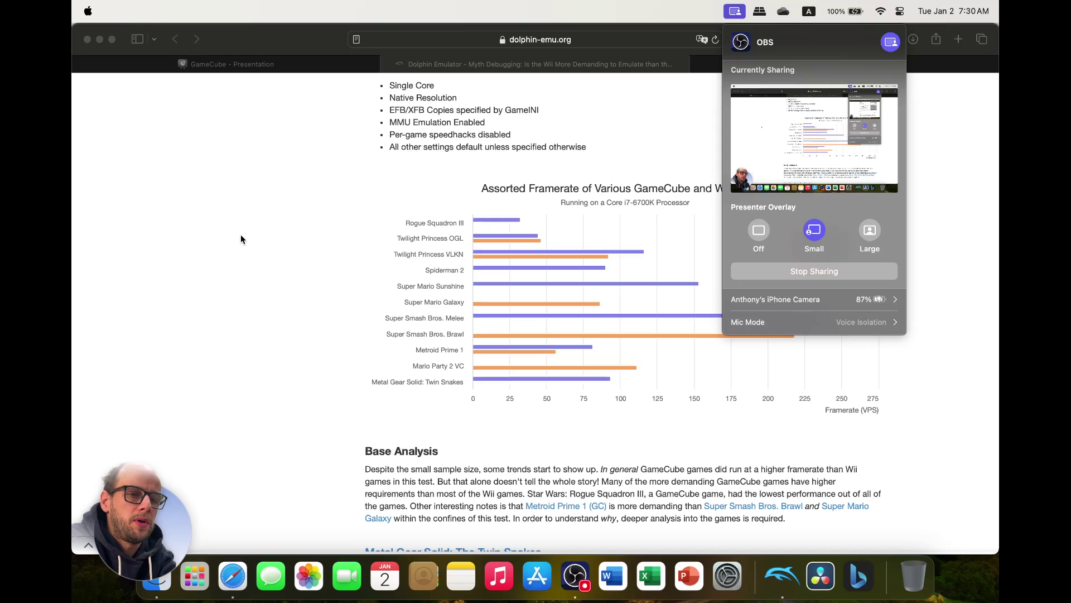
left_click(781, 576)
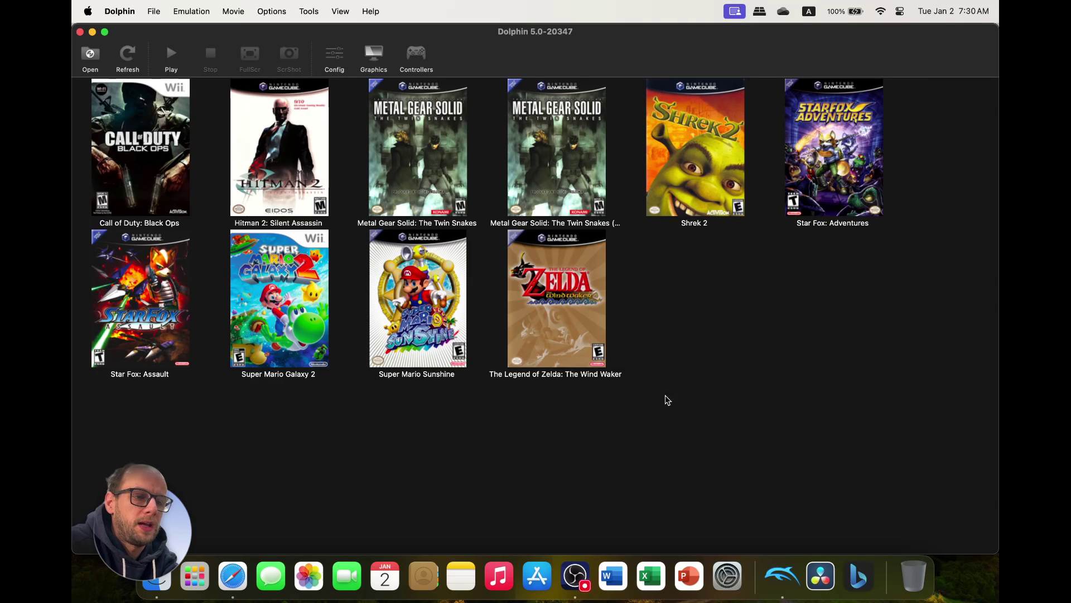
left_click(584, 587)
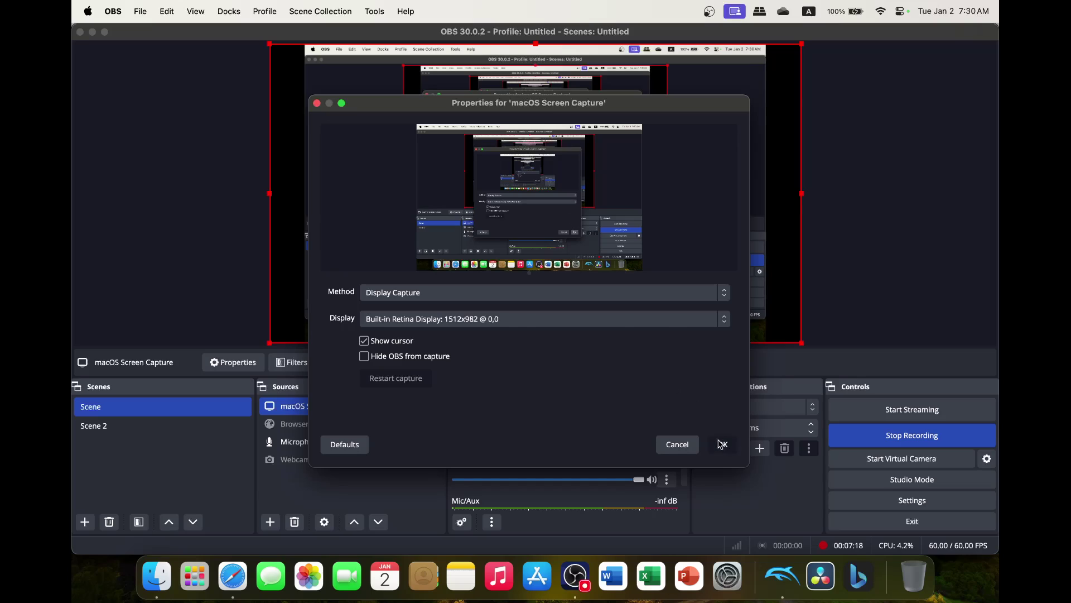
left_click(722, 444)
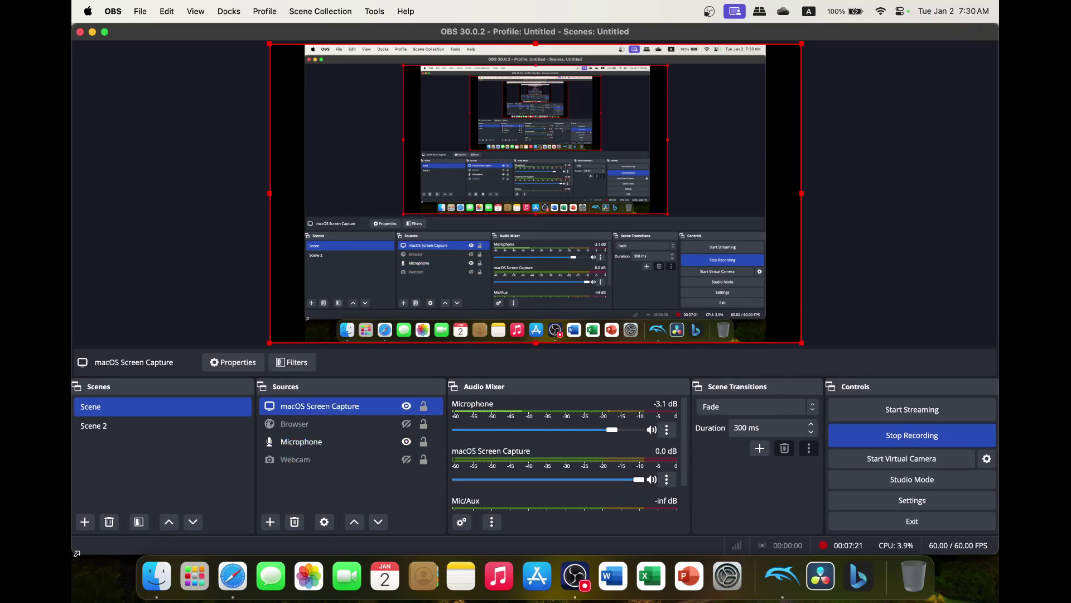
Open the macOS Screen Capture source's settings, then the menu-bar screen-sharing options
mouse_move(73, 553)
left_mouse_down()
mouse_move(279, 473)
mouse_move(392, 455)
mouse_move(385, 499)
mouse_move(91, 554)
left_mouse_up()
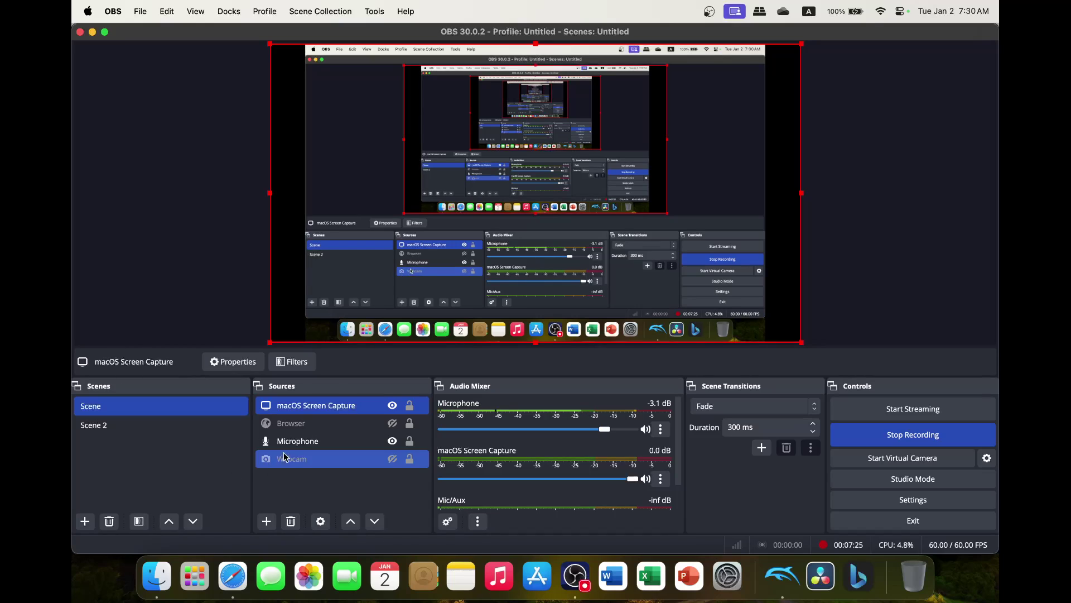
double_click(320, 410)
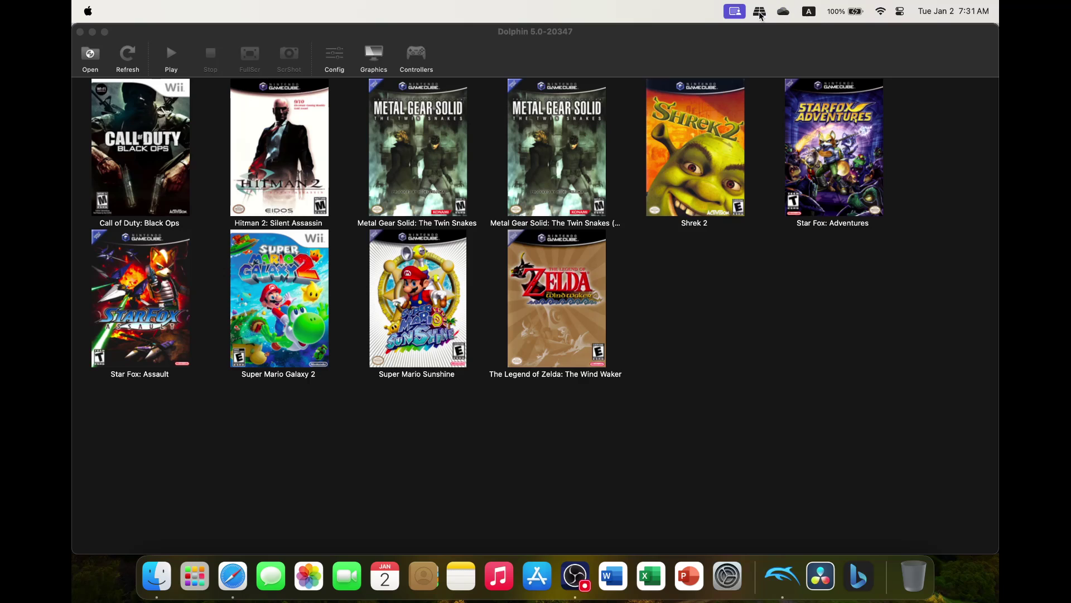
left_click(735, 11)
Choose the Small presenter bubble, close the sharing menu, and switch from Dolphin to OBS
left_click(816, 234)
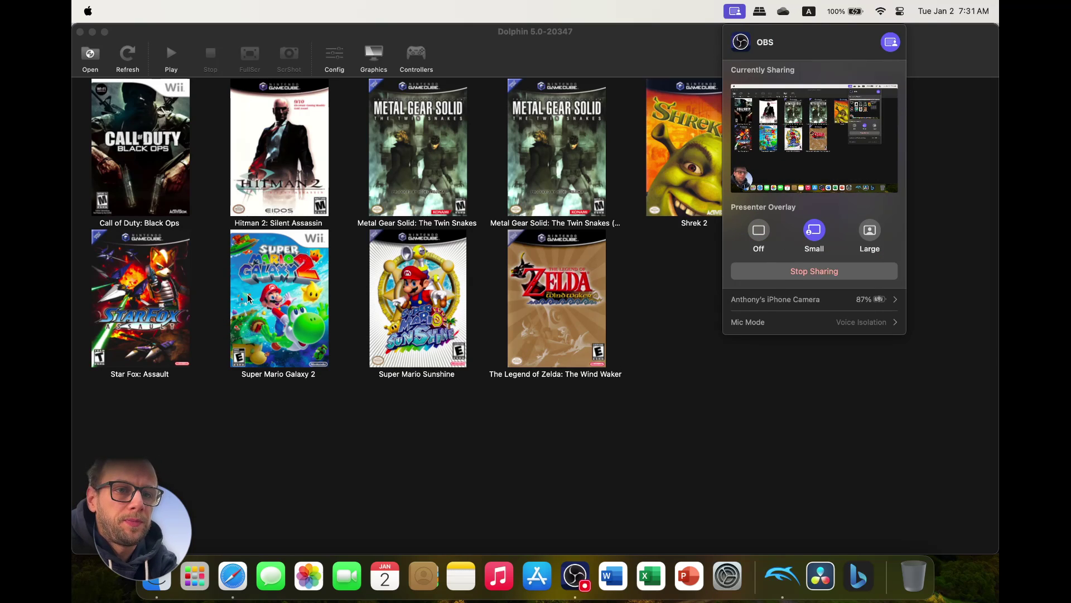
left_click(358, 284)
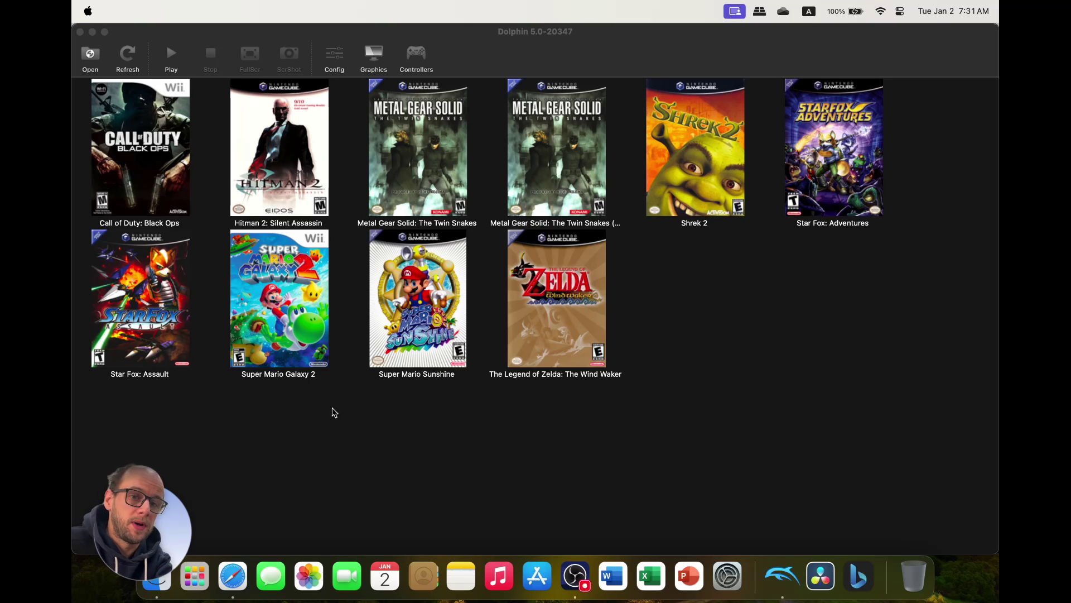
left_click(784, 576)
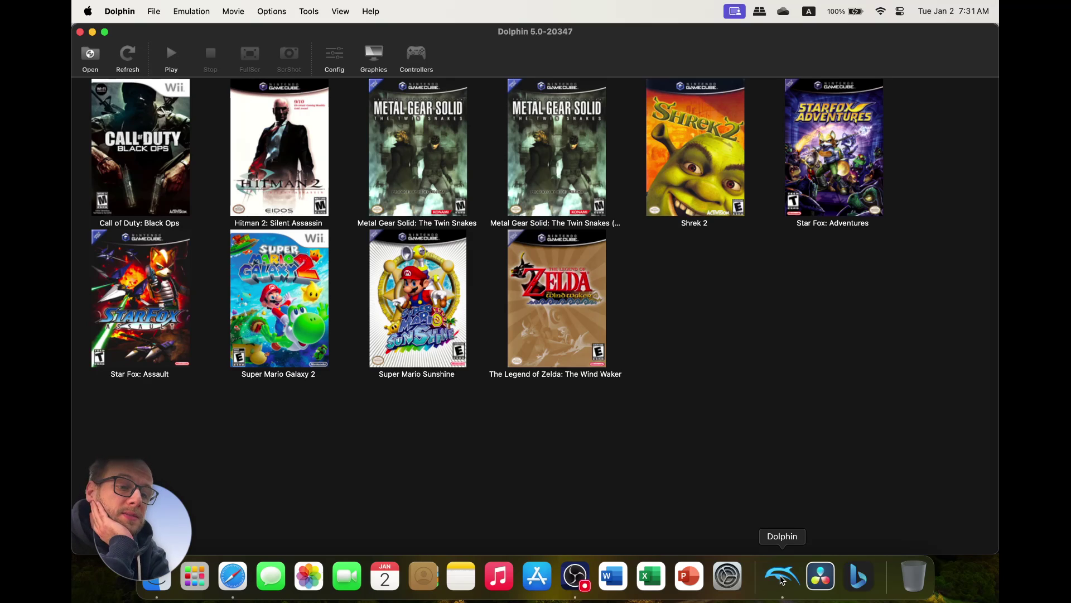
left_click(580, 569)
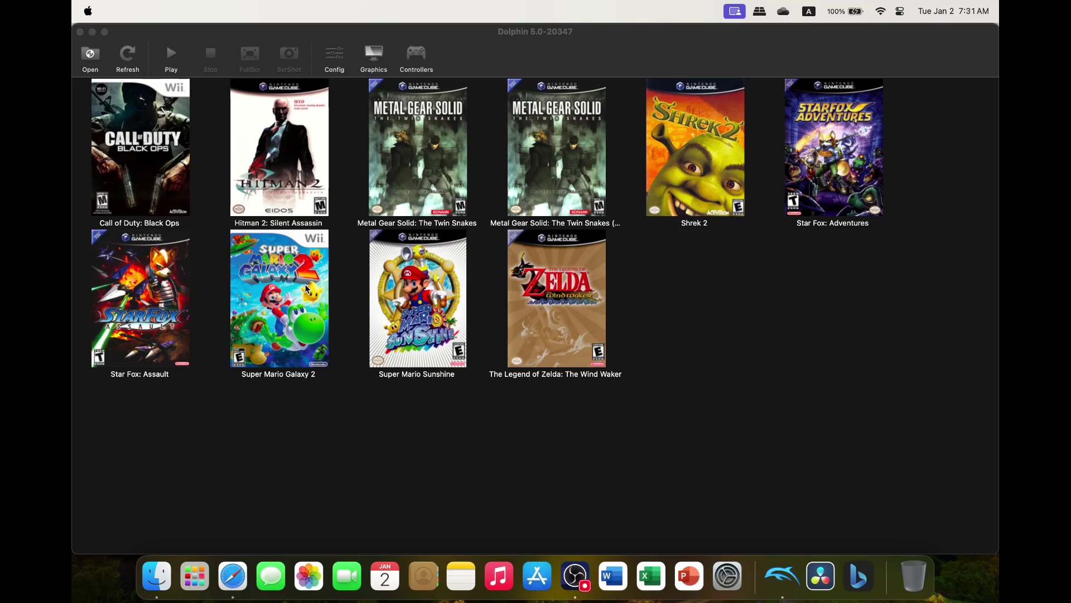
Choose Small under Presenter Overlay so the bubble sits bottom-left over Dolphin's library
left_click(744, 10)
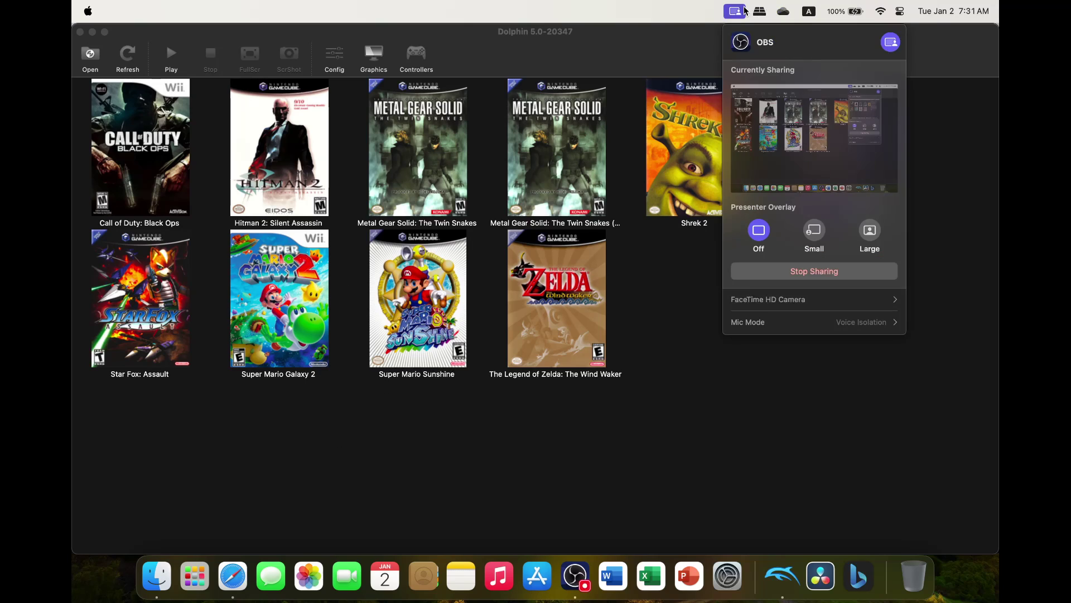
left_click(817, 234)
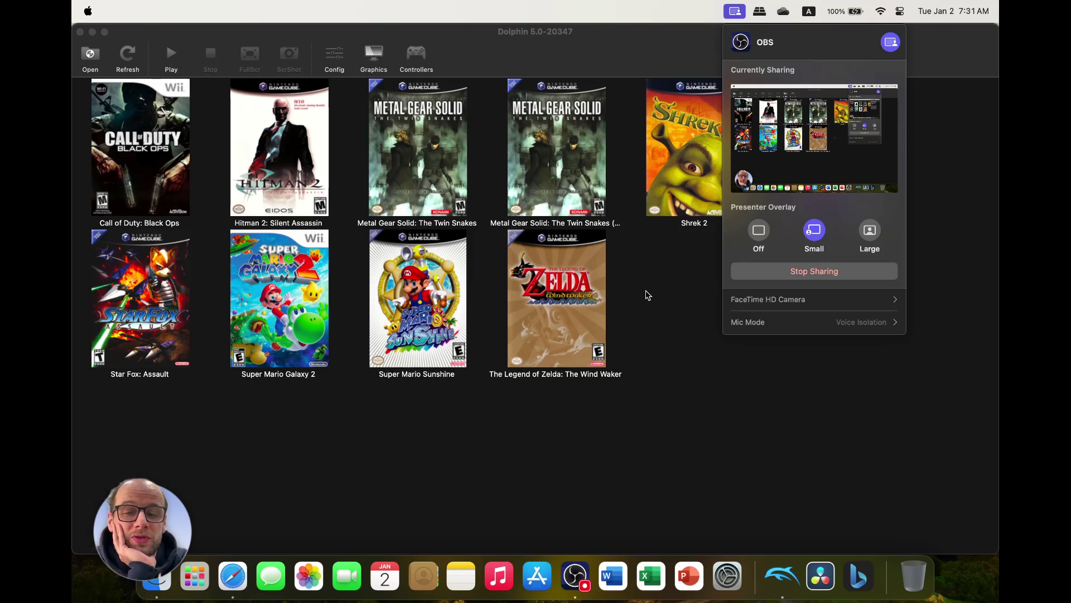
left_click(737, 13)
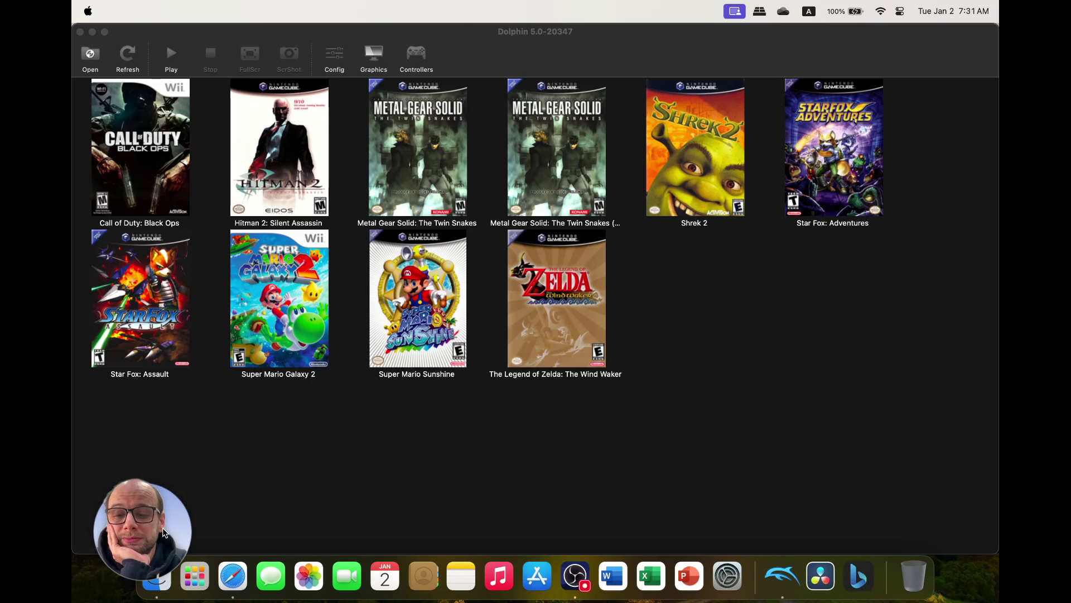
Move the camera bubble over the Metal Gear Solid cover and set Presenter Overlay to Large
left_click_drag(164, 533, 453, 208)
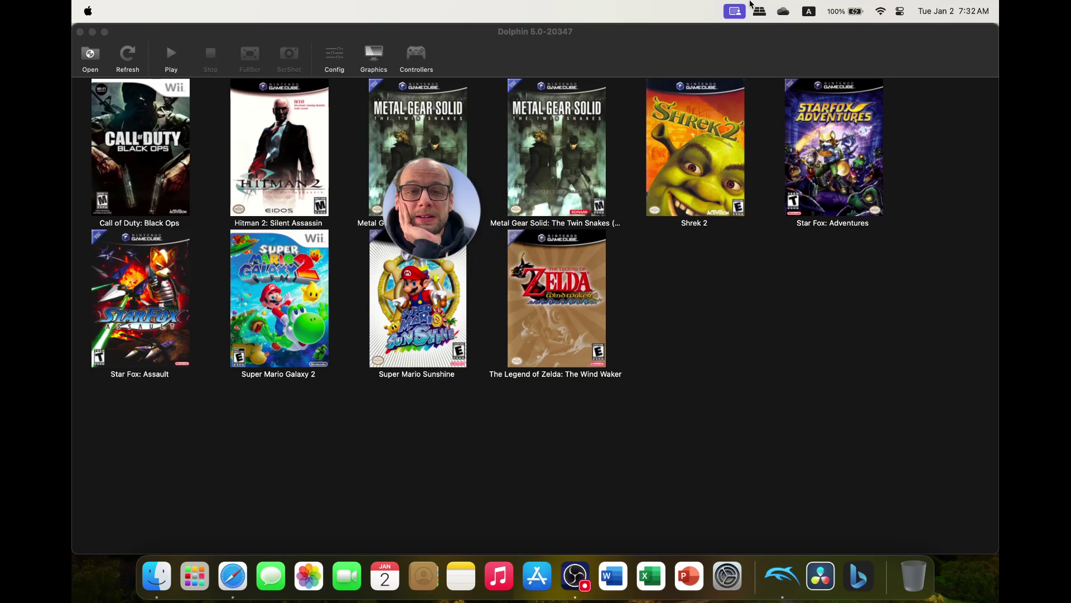
left_click(735, 11)
left_click(868, 230)
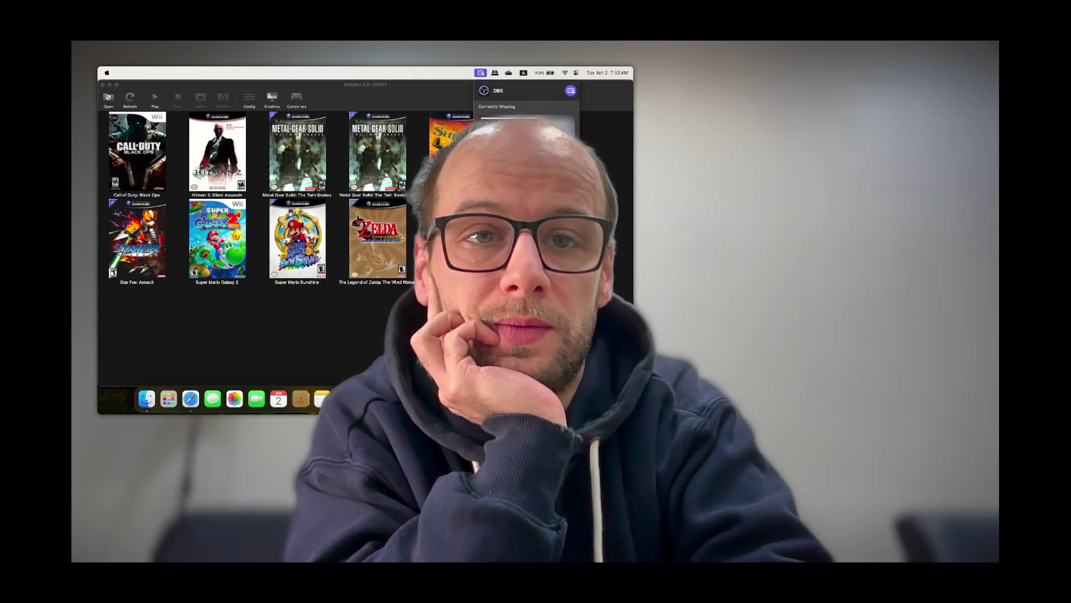
left_click(187, 212)
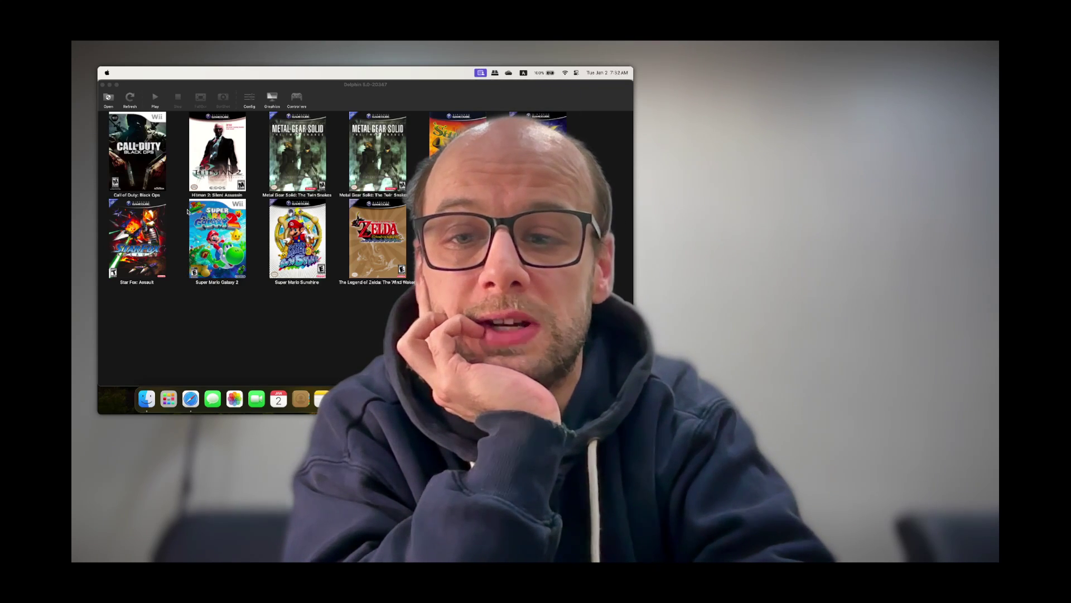